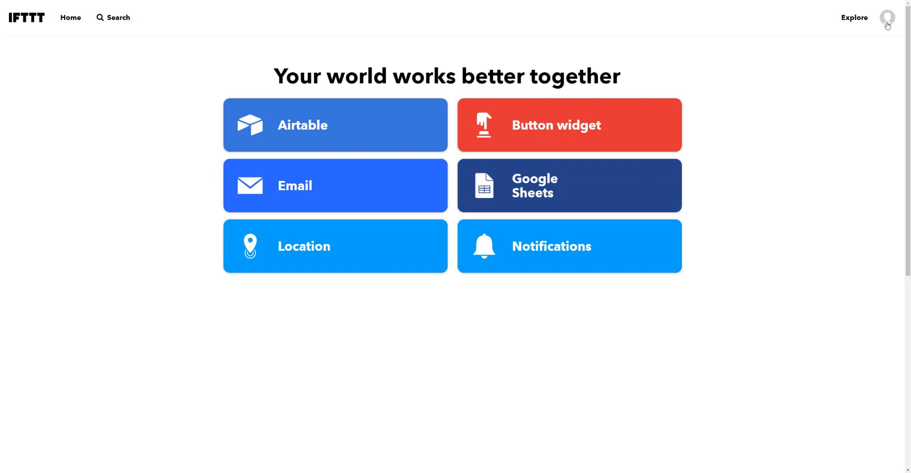
Open the list of the account's own services and look through the connected services.
{"action": "left_click", "coordinate": [888, 25]}
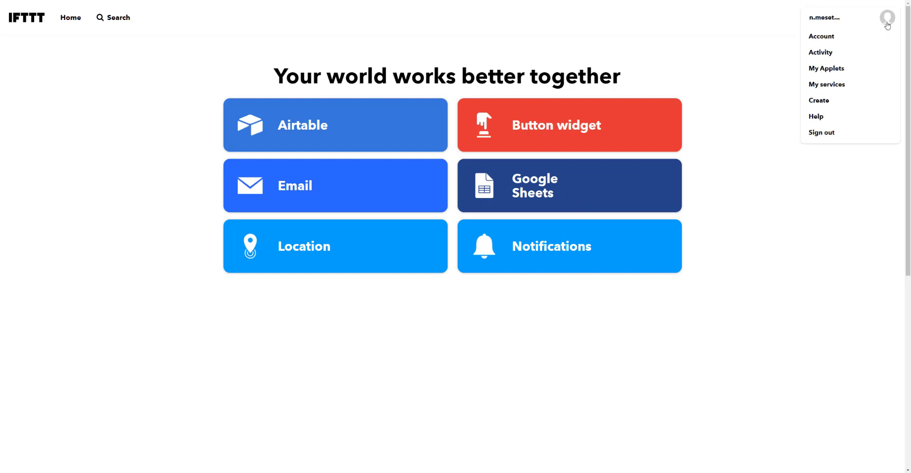
{"action": "left_click", "coordinate": [829, 89]}
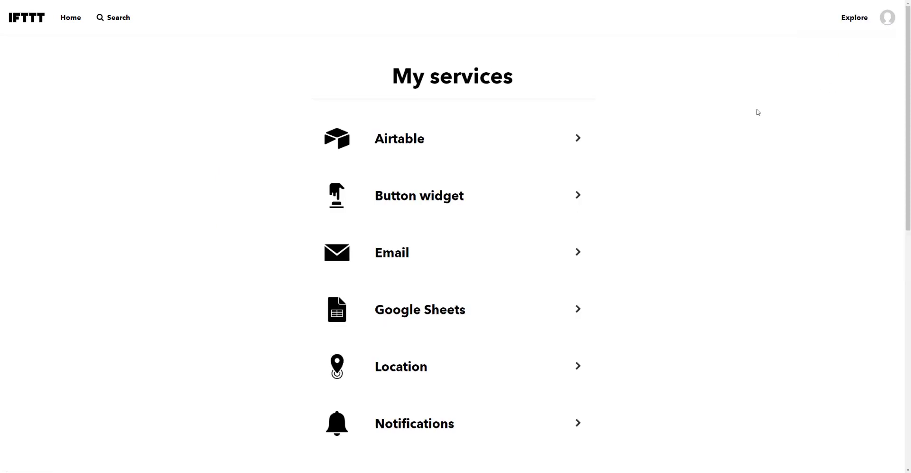
{"action": "scroll", "coordinate": [715, 126], "scroll_direction": "down", "scroll_amount": 2}
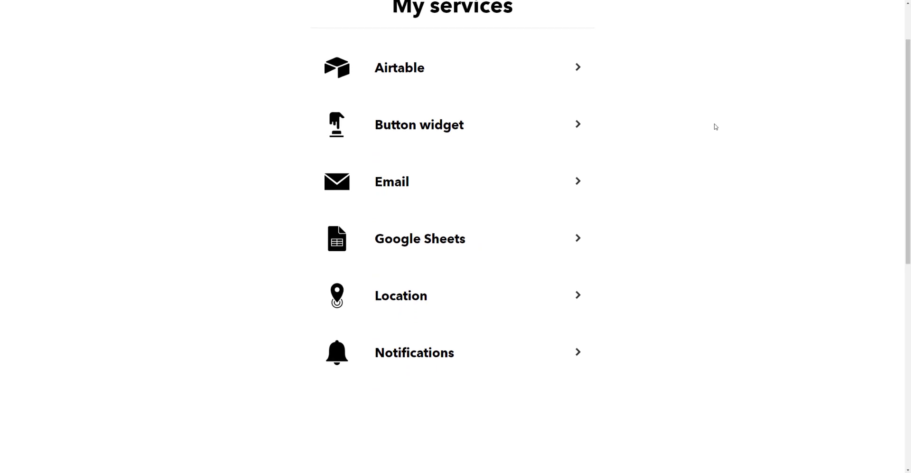
{"action": "scroll", "coordinate": [716, 126], "scroll_direction": "up", "scroll_amount": 2}
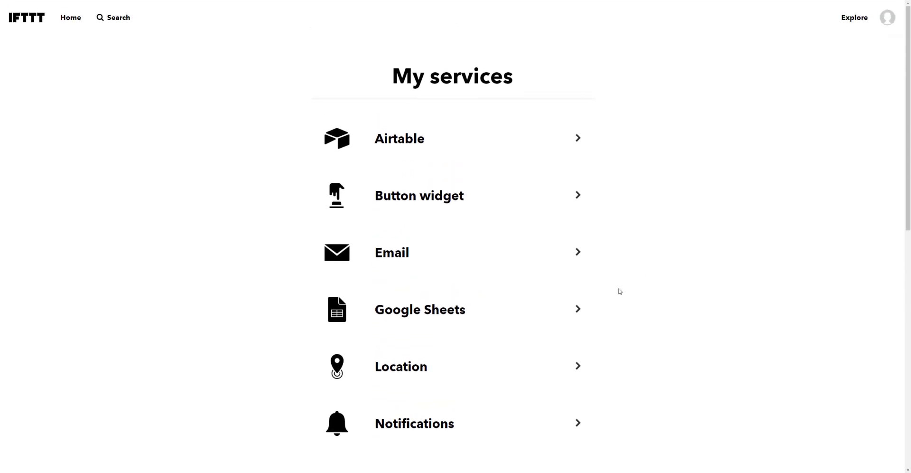
{"action": "scroll", "coordinate": [682, 272], "scroll_direction": "down", "scroll_amount": 1}
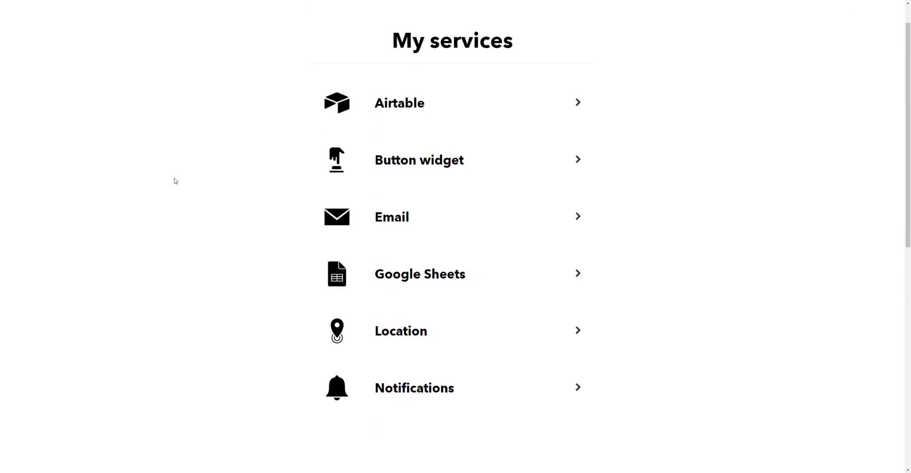
{"action": "scroll", "coordinate": [173, 176], "scroll_direction": "up", "scroll_amount": 1}
Search for "webhooks" among the services, open the Webhooks service and connect it to the account.
{"action": "left_click", "coordinate": [117, 14]}
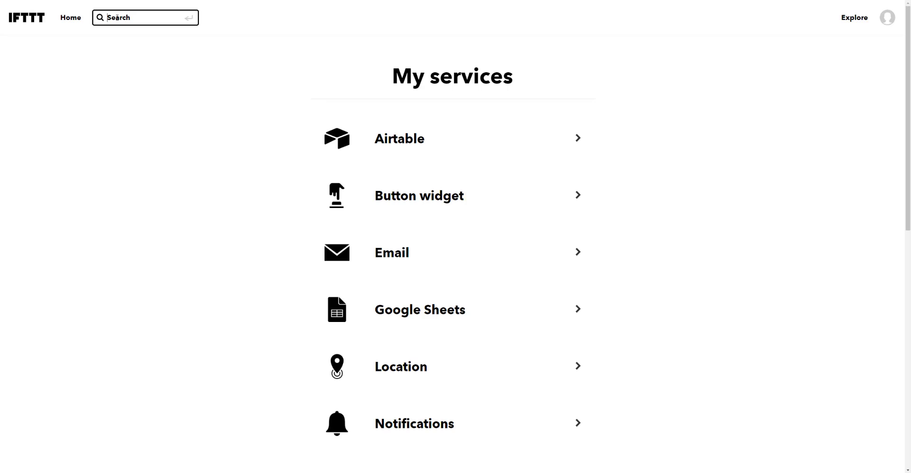
{"action": "type", "text": "webhooks"}
{"action": "key", "text": "Return"}
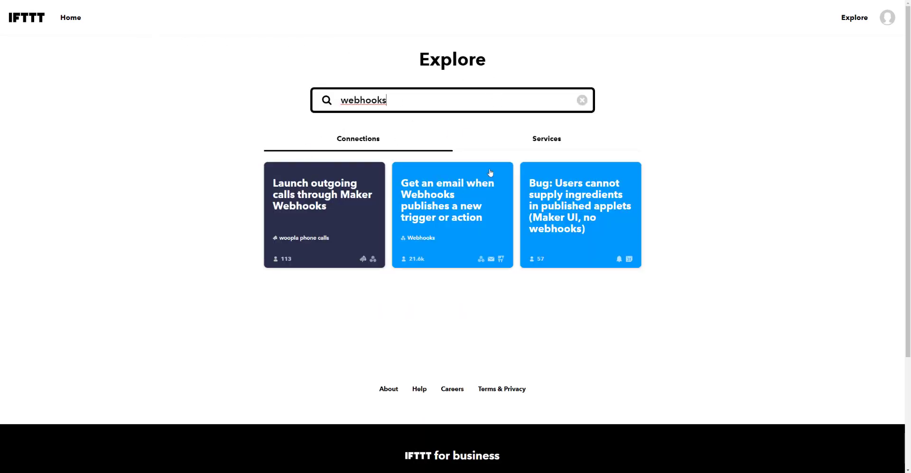
{"action": "left_click", "coordinate": [536, 143]}
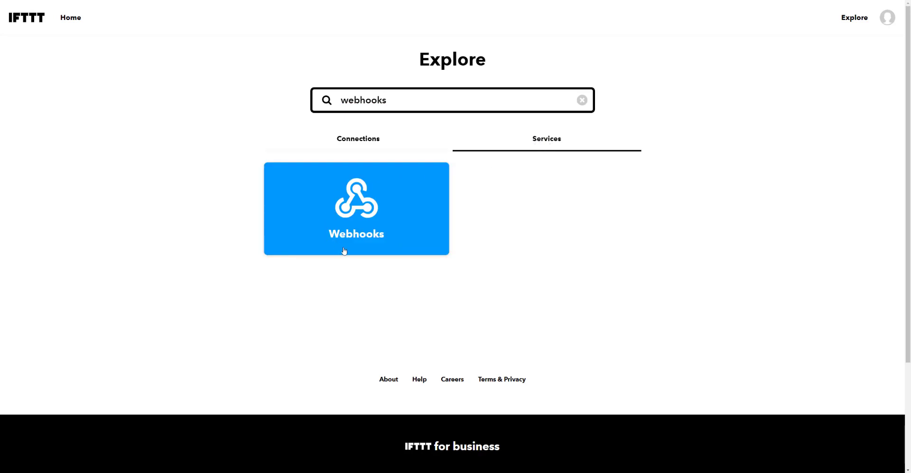
{"action": "left_click", "coordinate": [364, 213]}
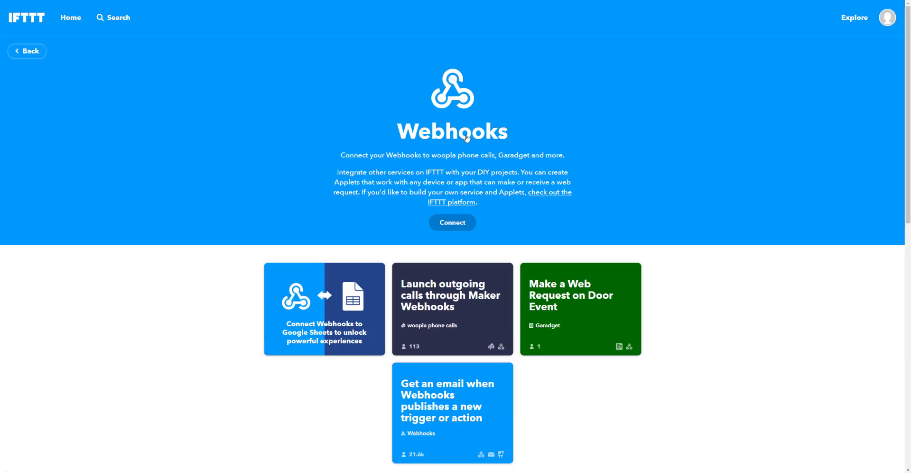
{"action": "left_click", "coordinate": [453, 223]}
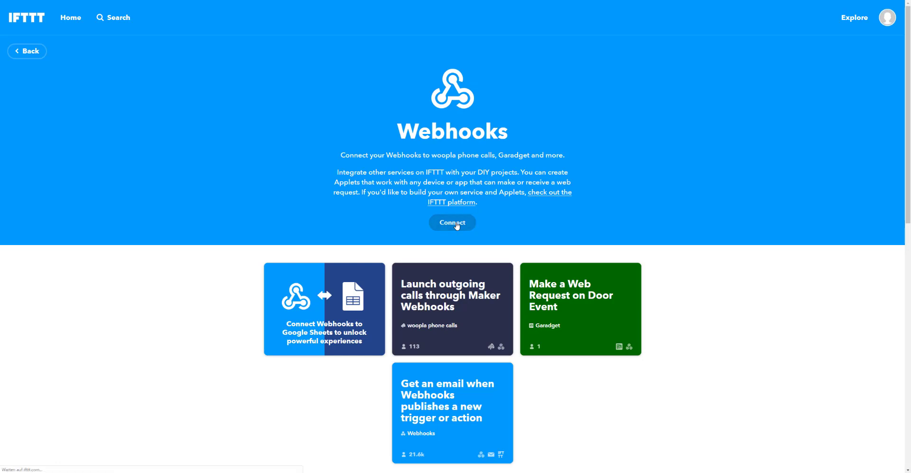
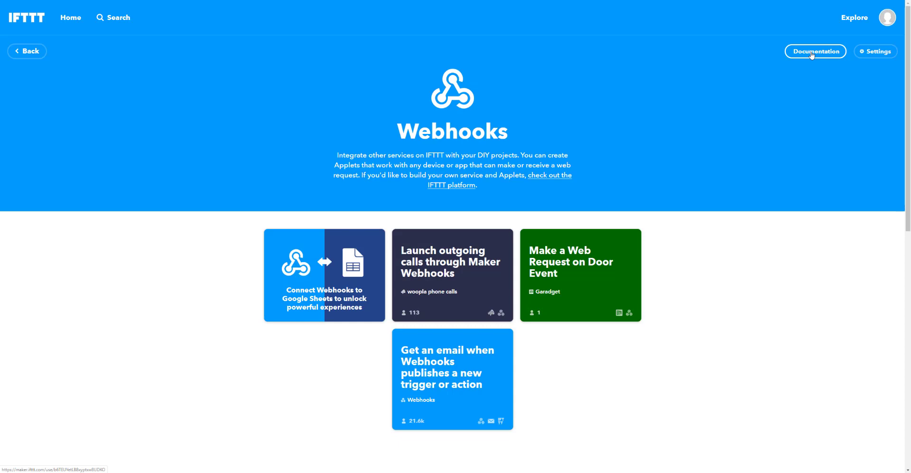
Open the Webhooks documentation and examine the personal key and the web request URL for triggering an event.
{"action": "left_click", "coordinate": [812, 52]}
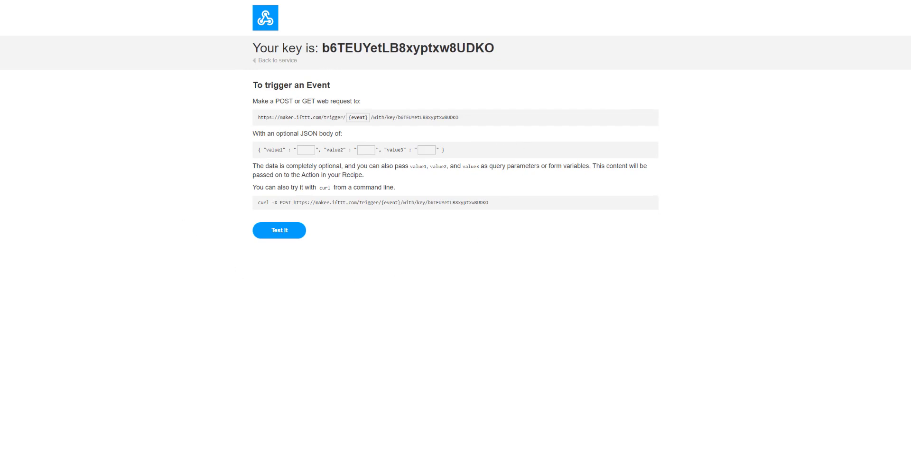
{"action": "left_click_drag", "start_coordinate": [323, 47], "coordinate": [503, 52]}
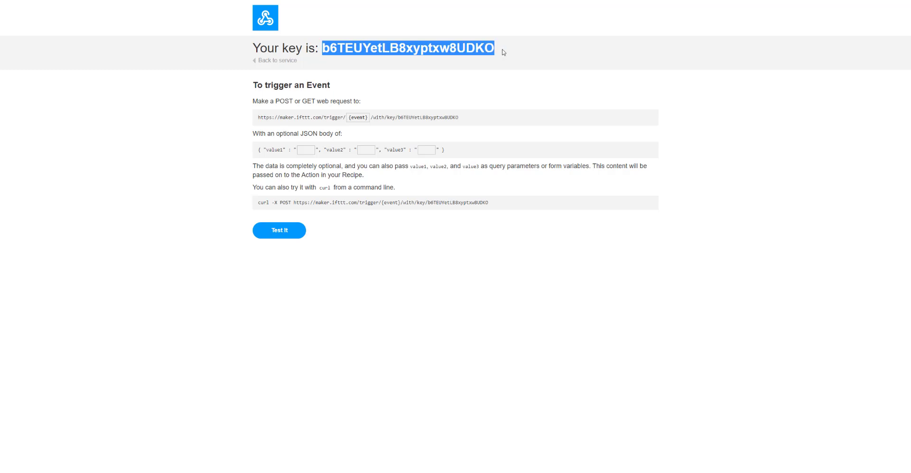
{"action": "left_click", "coordinate": [503, 52]}
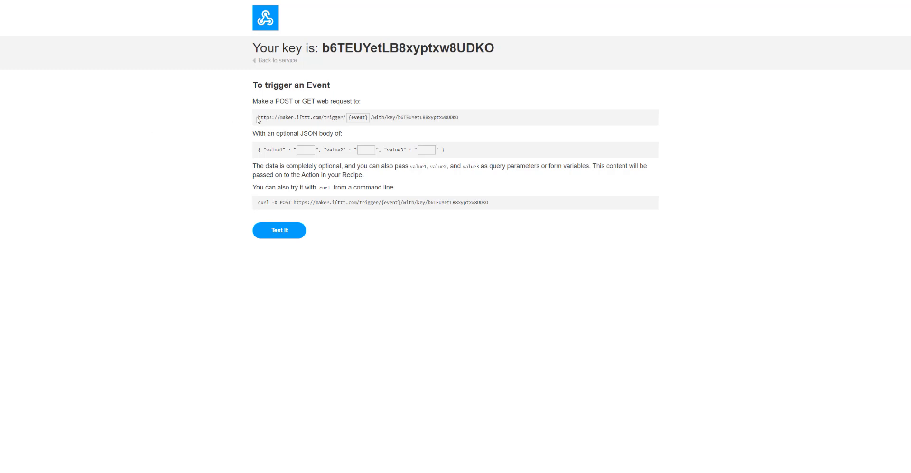
{"action": "left_click_drag", "start_coordinate": [258, 117], "coordinate": [463, 118]}
{"action": "left_click", "coordinate": [462, 119]}
{"action": "left_click", "coordinate": [354, 118]}
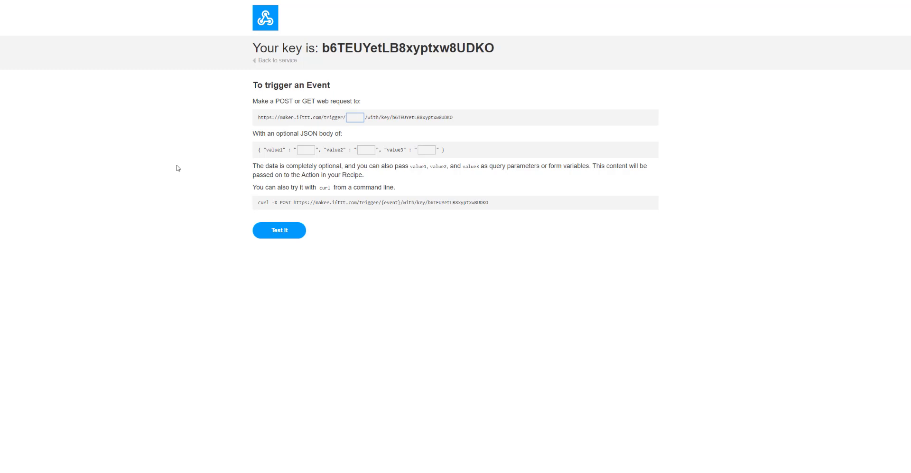
{"action": "type", "text": "button"}
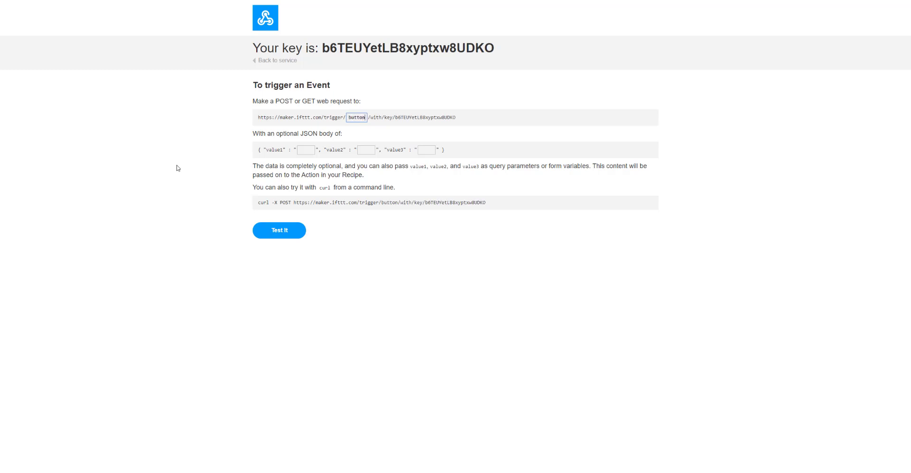
{"action": "type", "text": "_push"}
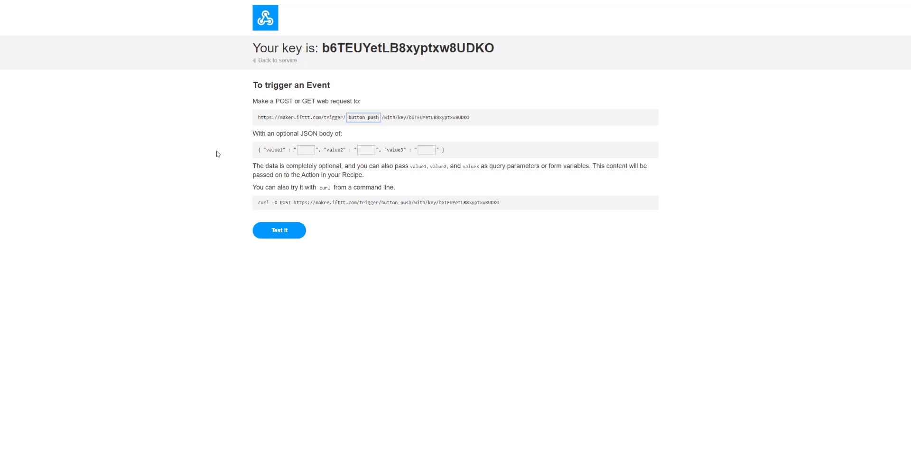
{"action": "left_click", "coordinate": [197, 154]}
{"action": "left_click_drag", "start_coordinate": [472, 117], "coordinate": [254, 120]}
{"action": "key", "text": "BackSpace"}
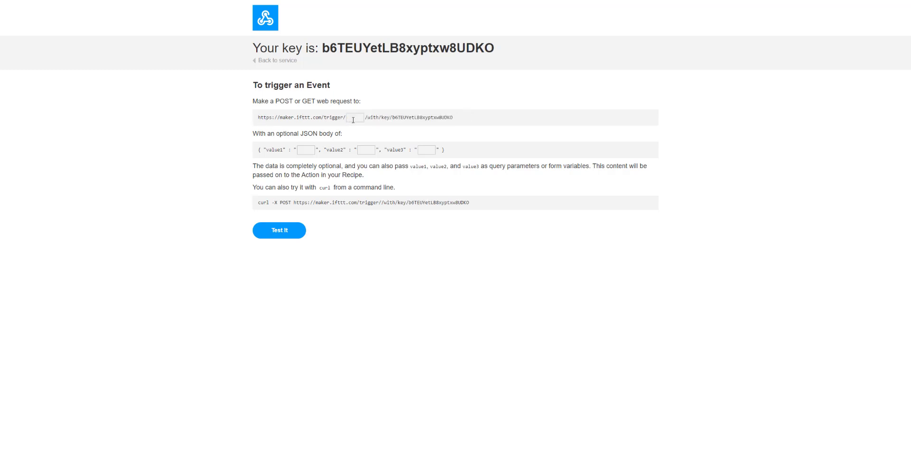
Set the event name in the trigger URL to button_push and review the resulting curl command.
{"action": "left_click", "coordinate": [353, 120]}
{"action": "type", "text": "button"}
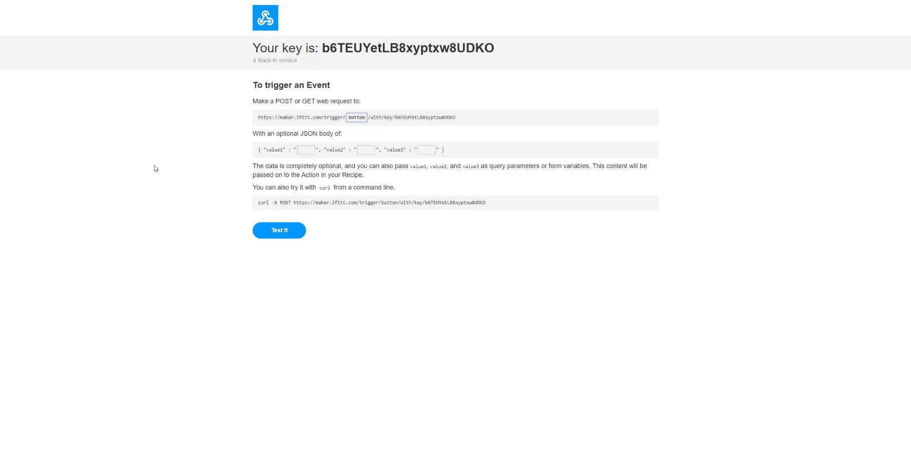
{"action": "type", "text": "_push"}
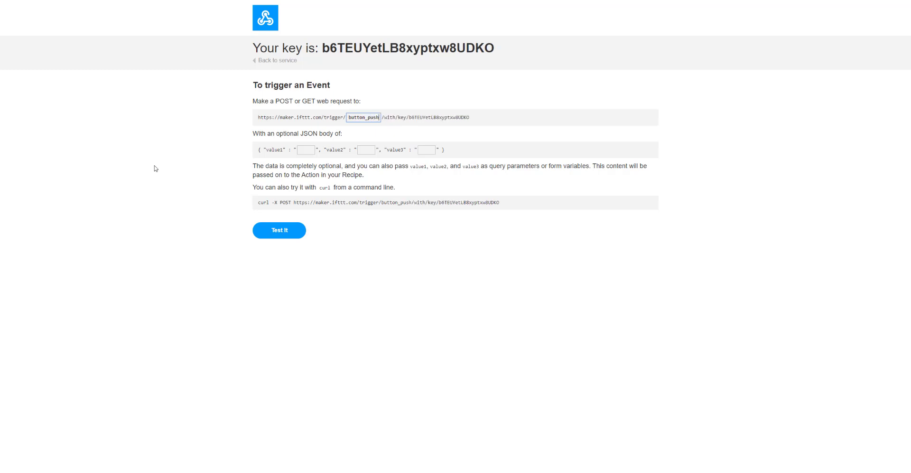
{"action": "left_click_drag", "start_coordinate": [257, 202], "coordinate": [507, 202]}
{"action": "left_click", "coordinate": [507, 202]}
Fill the optional JSON body with value1 as 23, value2 as 34 and value3 as Hi.
{"action": "left_click", "coordinate": [301, 150]}
{"action": "type", "text": "23"}
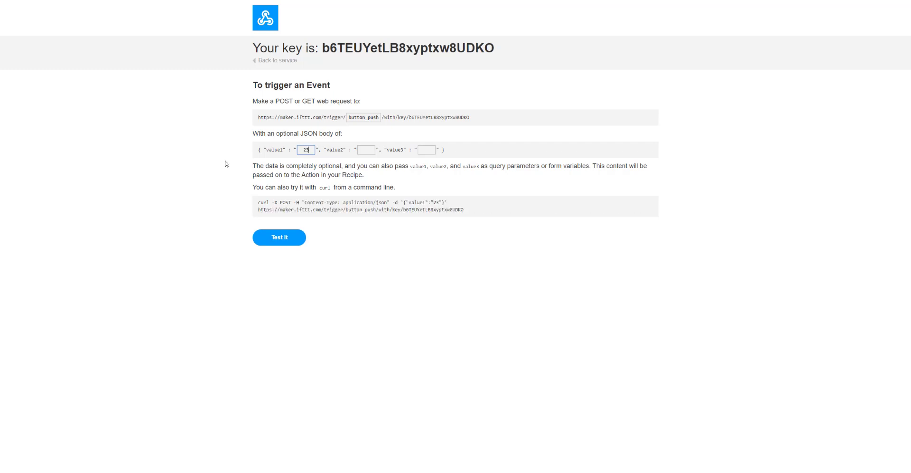
{"action": "left_click", "coordinate": [362, 149]}
{"action": "type", "text": "34"}
{"action": "left_click", "coordinate": [422, 149]}
{"action": "type", "text": "Hi"}
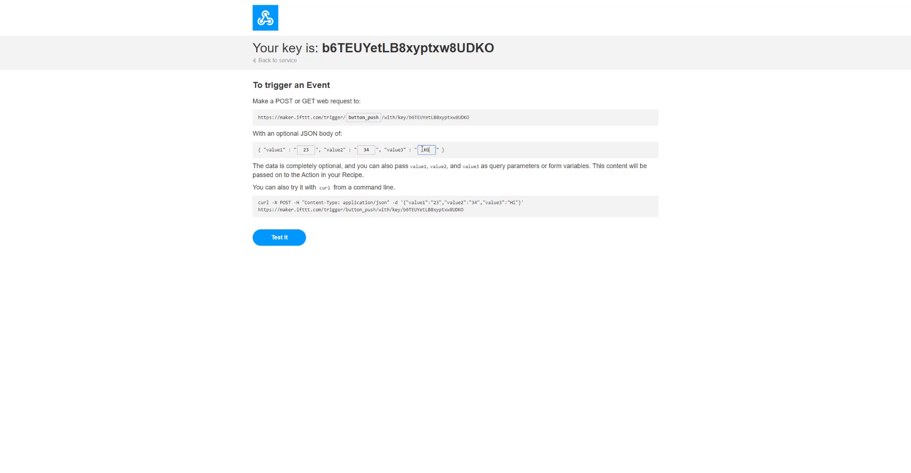
Review the webhook key and the request URL in the curl command, and send the test event.
{"action": "double_click", "coordinate": [425, 47]}
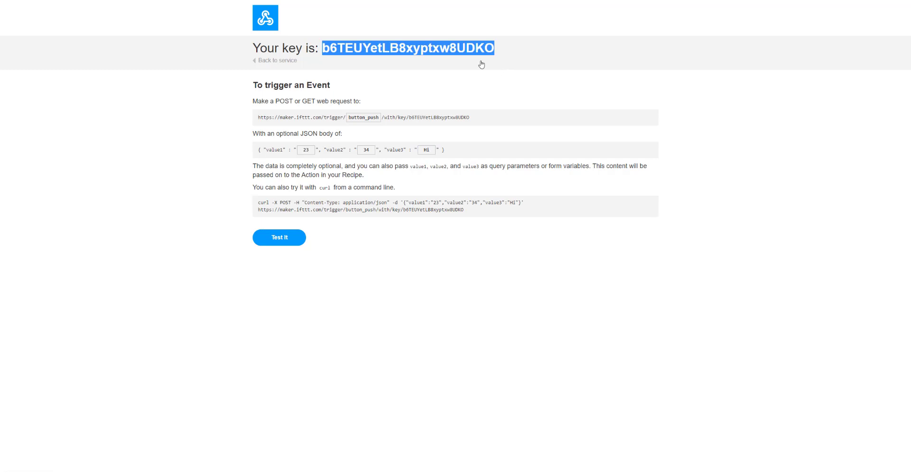
{"action": "left_click", "coordinate": [231, 109]}
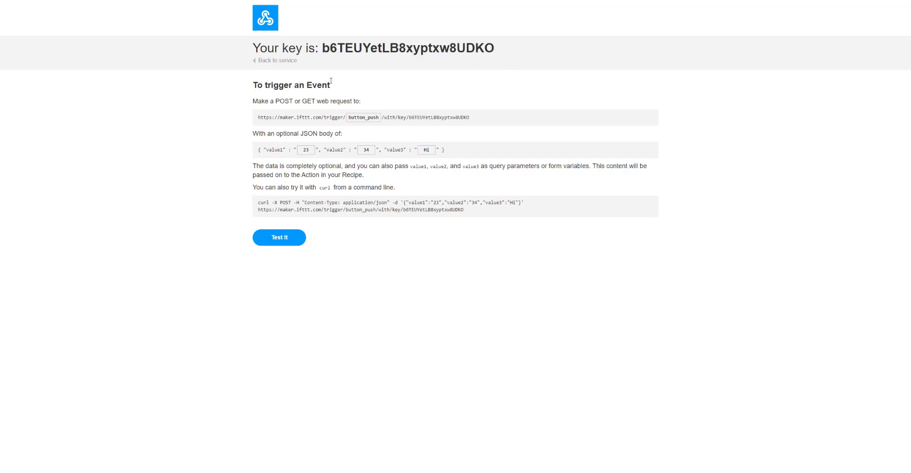
{"action": "double_click", "coordinate": [389, 49]}
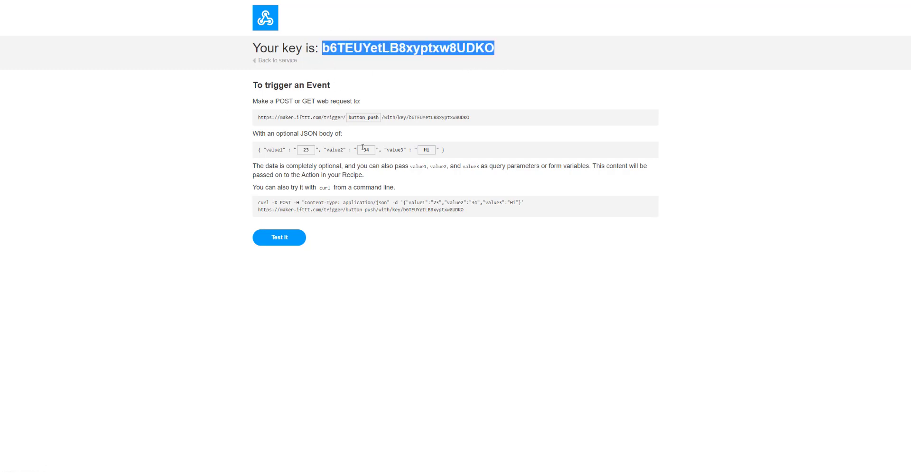
{"action": "left_click_drag", "start_coordinate": [259, 210], "coordinate": [464, 210]}
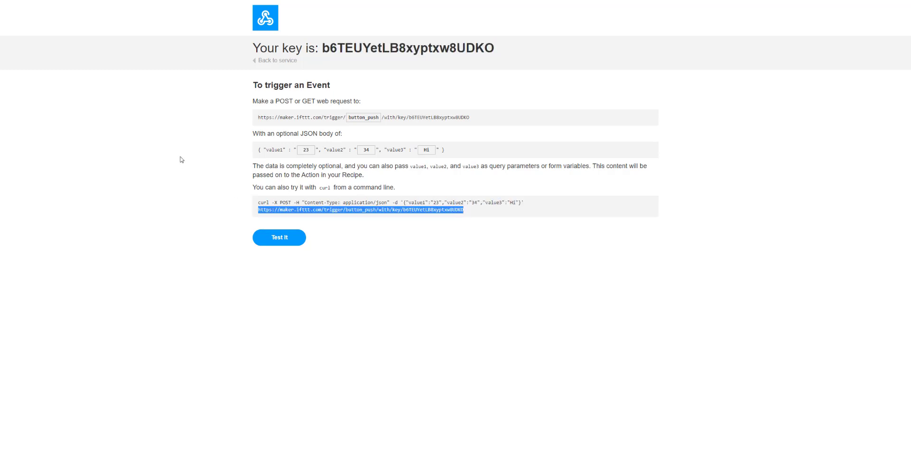
{"action": "left_click", "coordinate": [172, 134]}
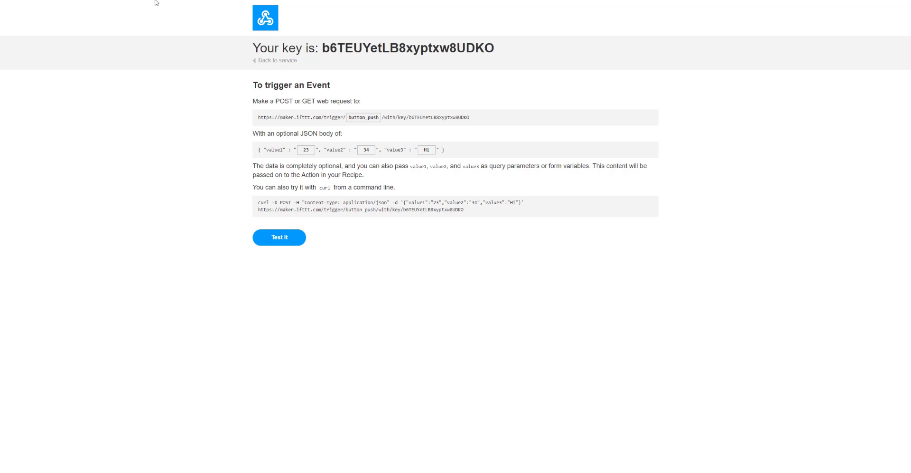
{"action": "left_click", "coordinate": [291, 240]}
Return to the Webhooks service page and open the account's own applets to look through them.
{"action": "left_click", "coordinate": [131, 0]}
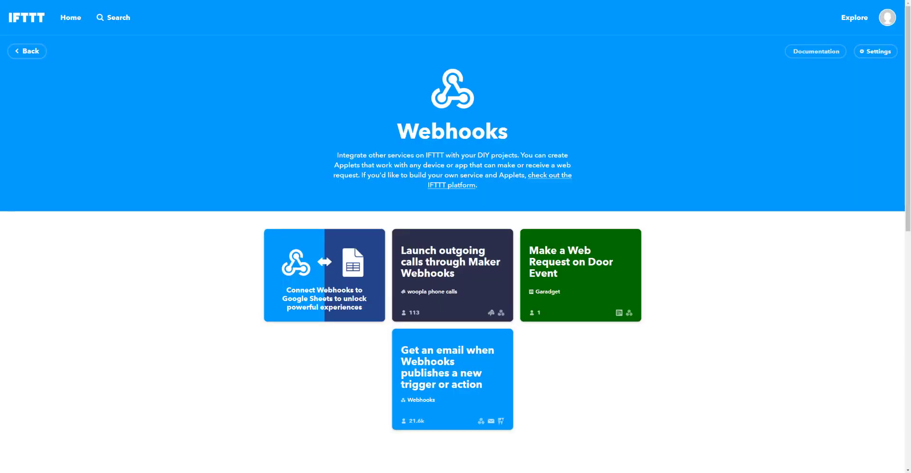
{"action": "left_click", "coordinate": [888, 19]}
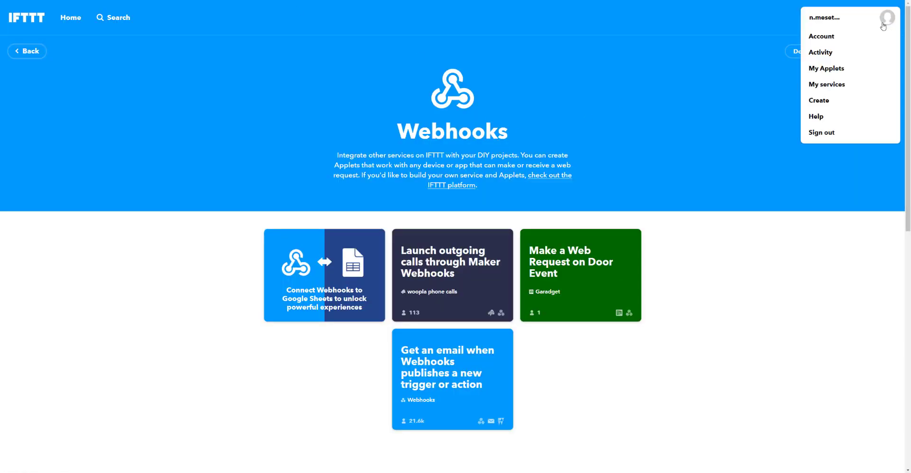
{"action": "left_click", "coordinate": [829, 69]}
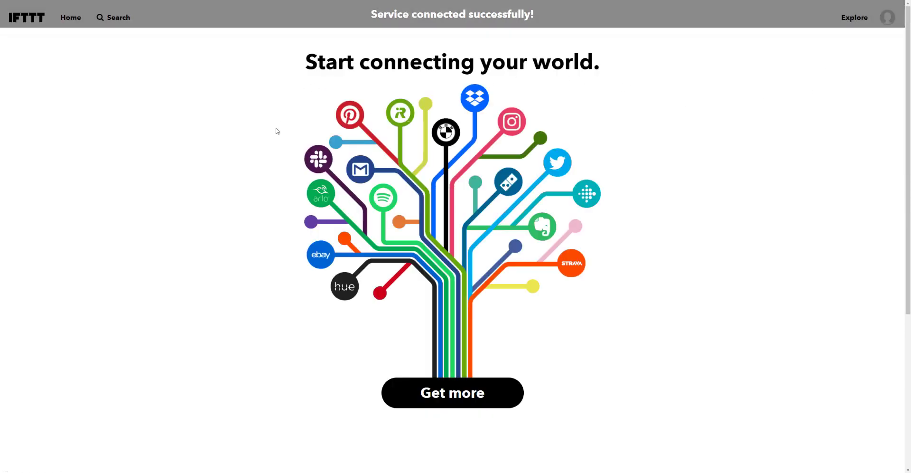
{"action": "scroll", "coordinate": [276, 136], "scroll_direction": "down", "scroll_amount": 2}
{"action": "scroll", "coordinate": [277, 155], "scroll_direction": "down", "scroll_amount": 2}
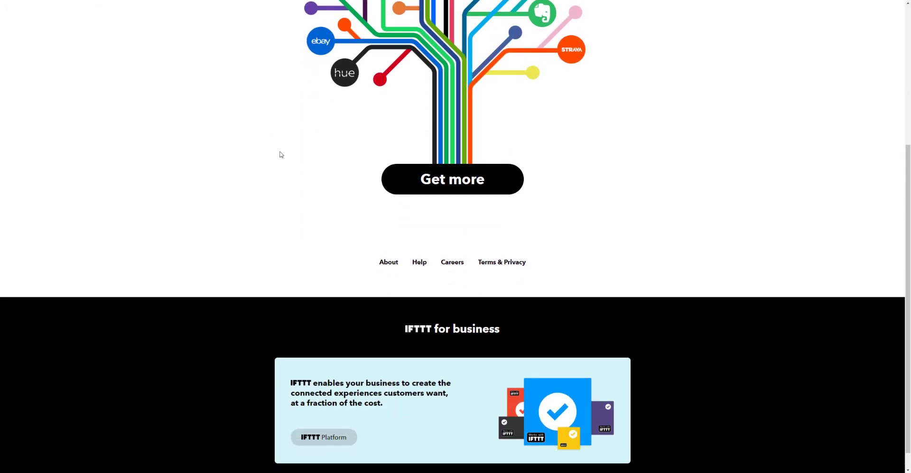
{"action": "scroll", "coordinate": [281, 154], "scroll_direction": "up", "scroll_amount": 4}
{"action": "scroll", "coordinate": [290, 129], "scroll_direction": "up", "scroll_amount": 1}
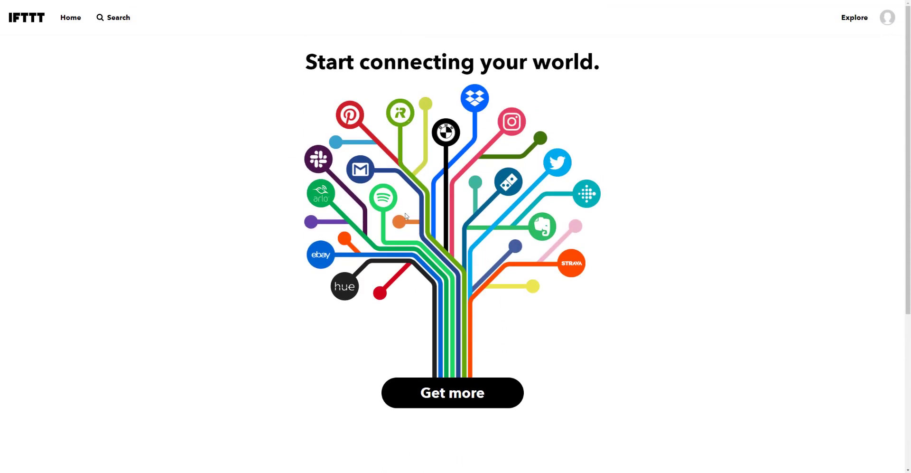
Search the available services for "web" and open the Webhooks service page.
{"action": "left_click", "coordinate": [454, 400]}
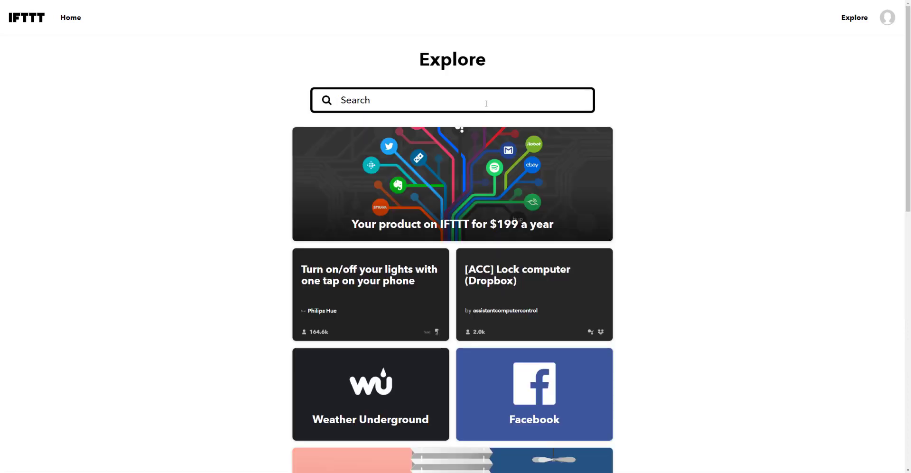
{"action": "left_click", "coordinate": [486, 103]}
{"action": "type", "text": "web"}
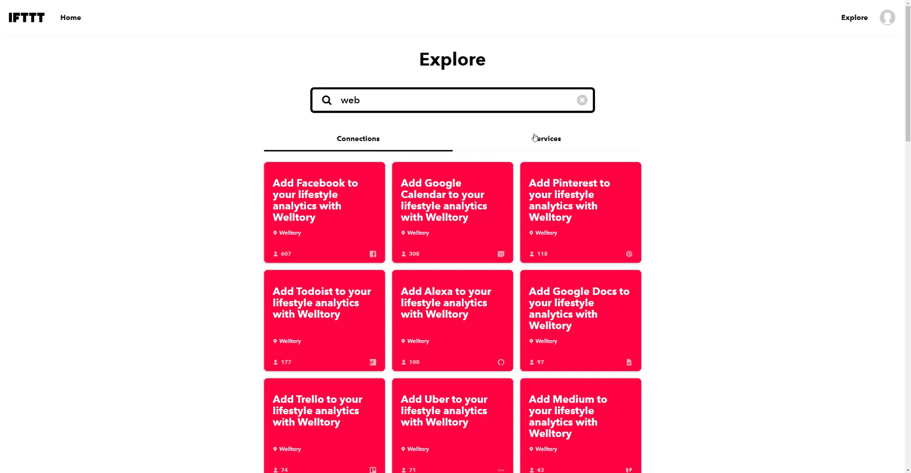
{"action": "left_click", "coordinate": [535, 138]}
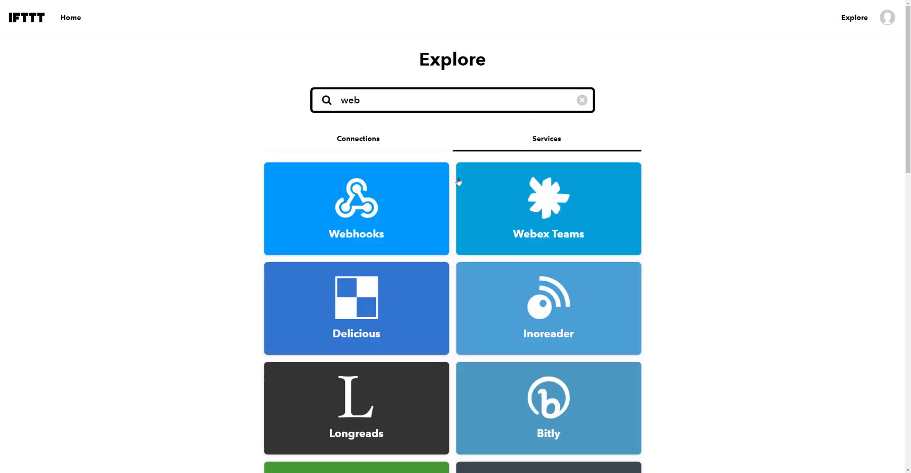
{"action": "left_click", "coordinate": [365, 216]}
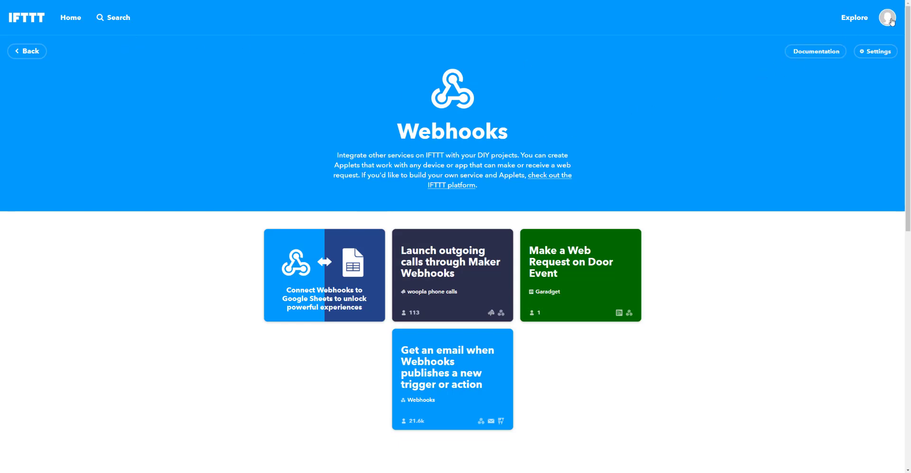
Start a new applet and choose the Webhooks trigger "Receive a web request" for its If part.
{"action": "left_click", "coordinate": [95, 17]}
{"action": "left_click", "coordinate": [880, 19]}
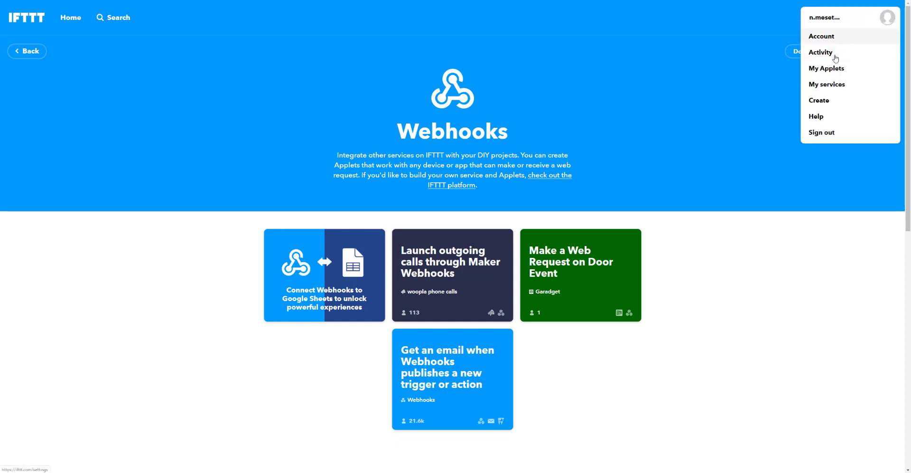
{"action": "left_click", "coordinate": [827, 104]}
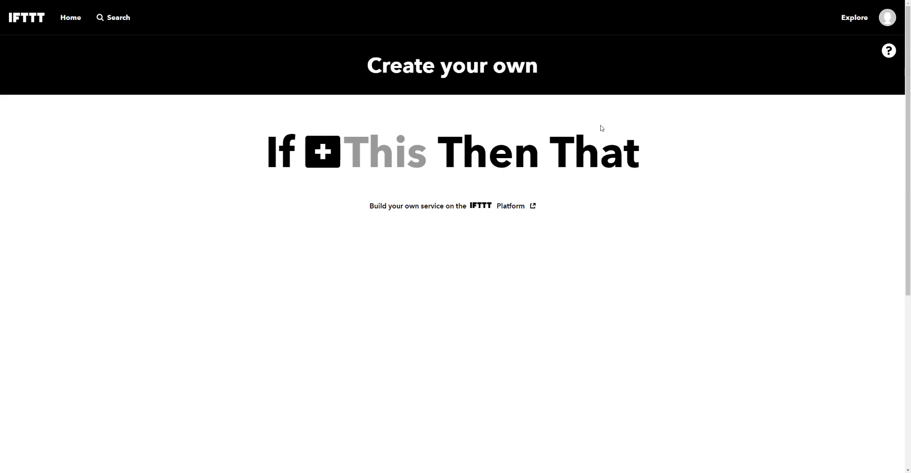
{"action": "left_click", "coordinate": [330, 158]}
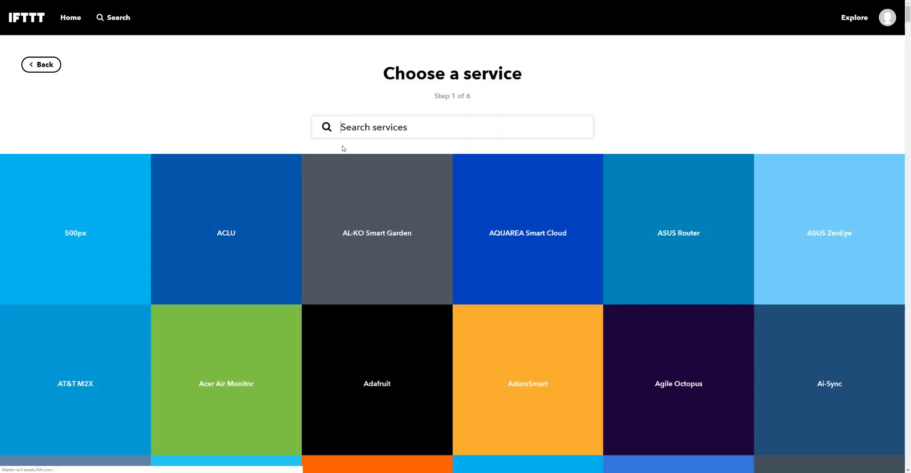
{"action": "type", "text": "web"}
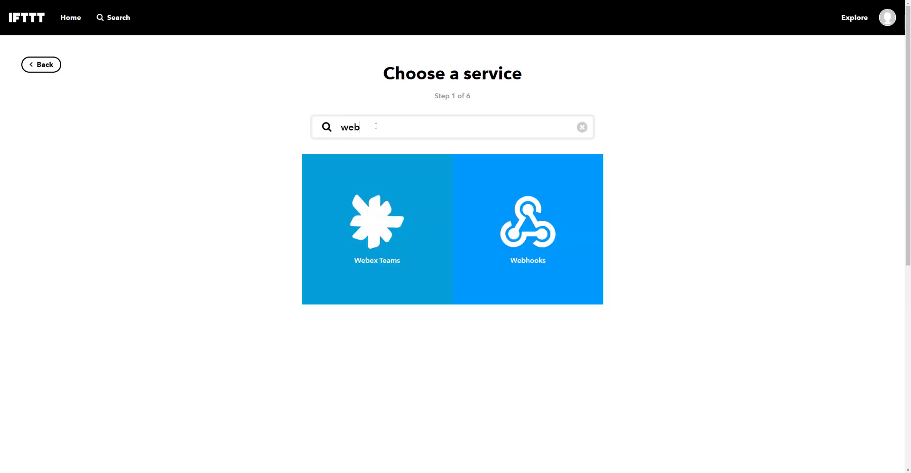
{"action": "left_click", "coordinate": [523, 225]}
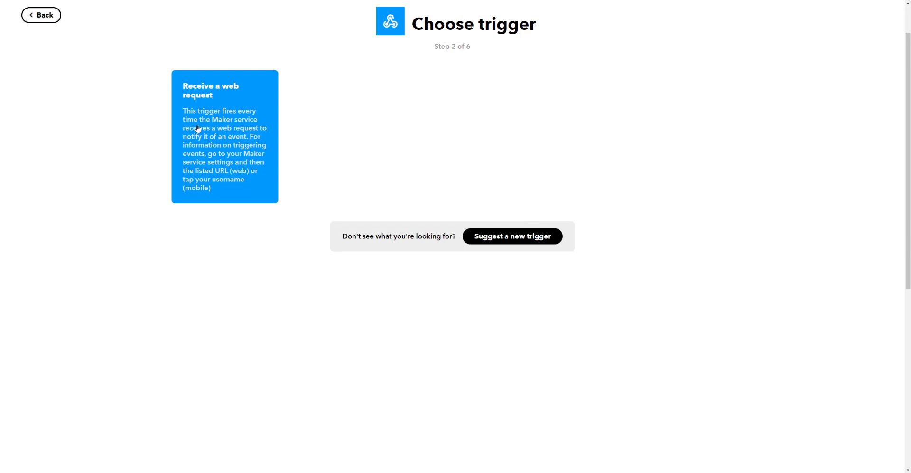
{"action": "left_click", "coordinate": [216, 109]}
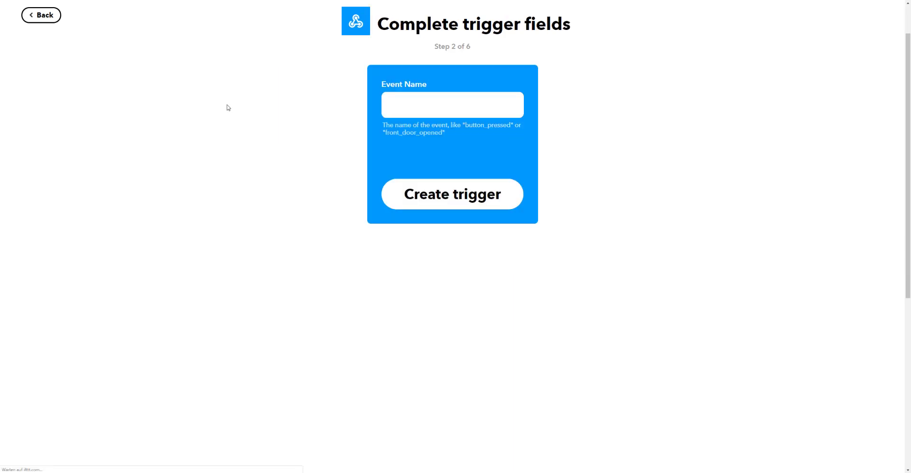
Set the trigger's event name to button_push and create the trigger.
{"action": "left_click", "coordinate": [445, 109]}
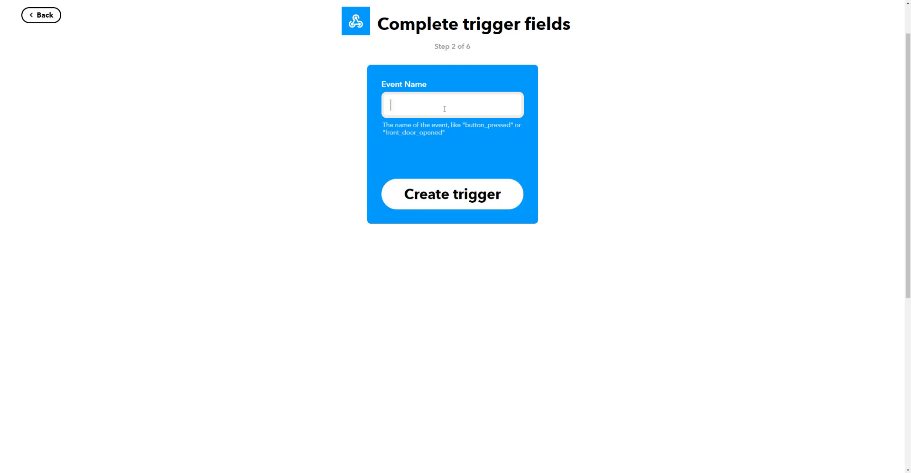
{"action": "type", "text": "jeuki"}
{"action": "key", "text": "BackSpace"}
{"action": "key", "text": "BackSpace"}
{"action": "key", "text": "BackSpace"}
{"action": "key", "text": "BackSpace"}
{"action": "key", "text": "BackSpace"}
{"action": "type", "text": "button_p"}
{"action": "left_click", "coordinate": [459, 197]}
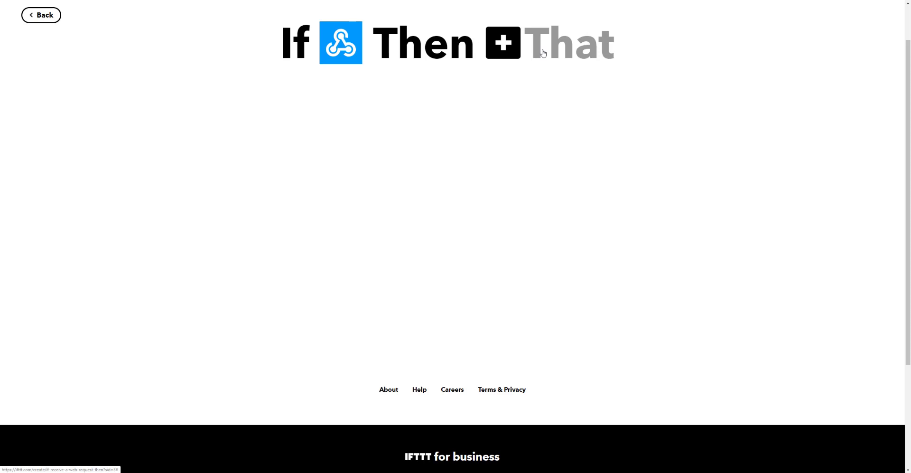
Choose the Notifications service for the Then part with the action "Send a notification from the IFTTT app".
{"action": "left_click", "coordinate": [516, 54]}
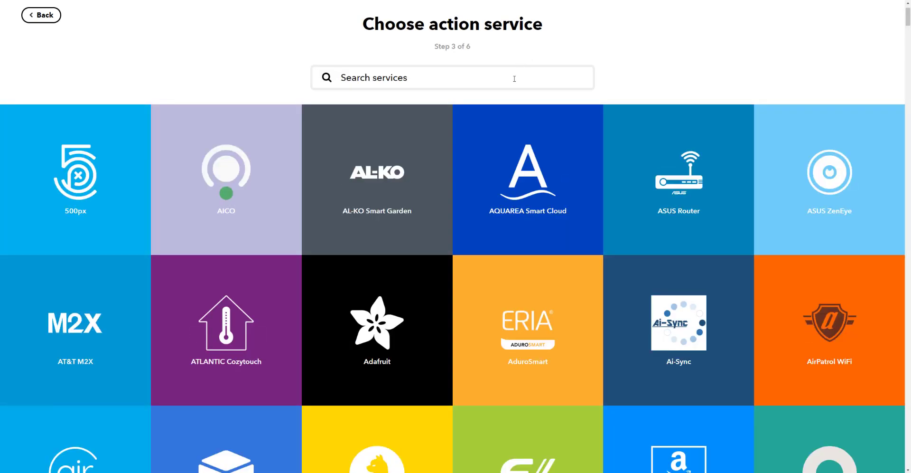
{"action": "type", "text": "noti"}
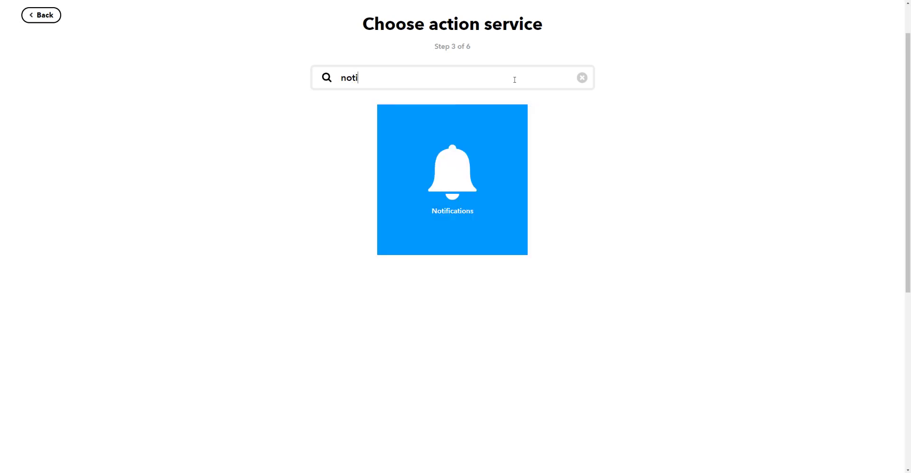
{"action": "left_click", "coordinate": [455, 192]}
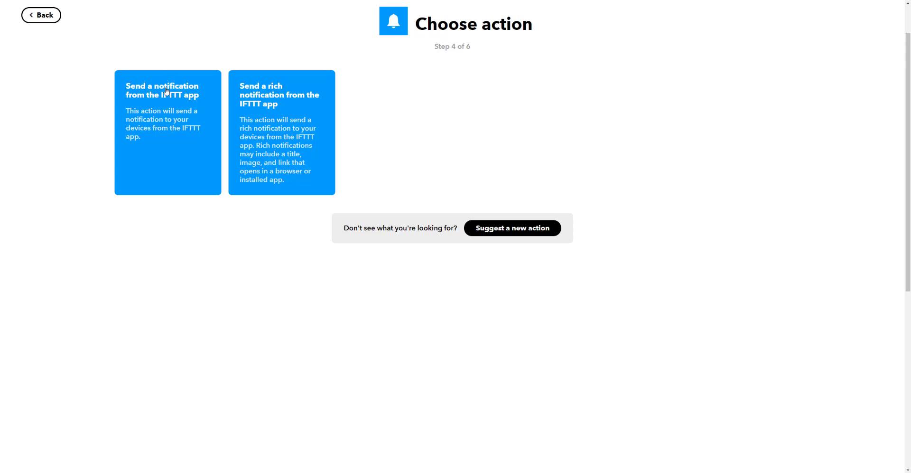
{"action": "left_click", "coordinate": [134, 98]}
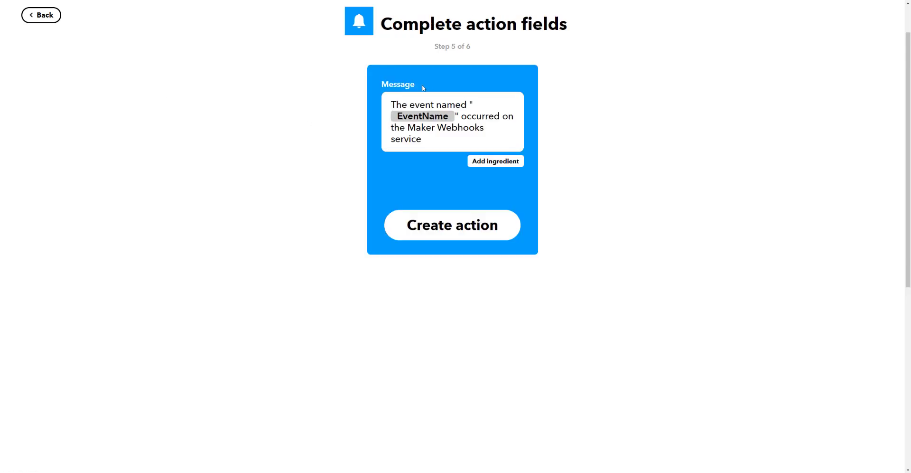
Replace the default notification message with "You pushed the button!".
{"action": "left_click", "coordinate": [392, 105]}
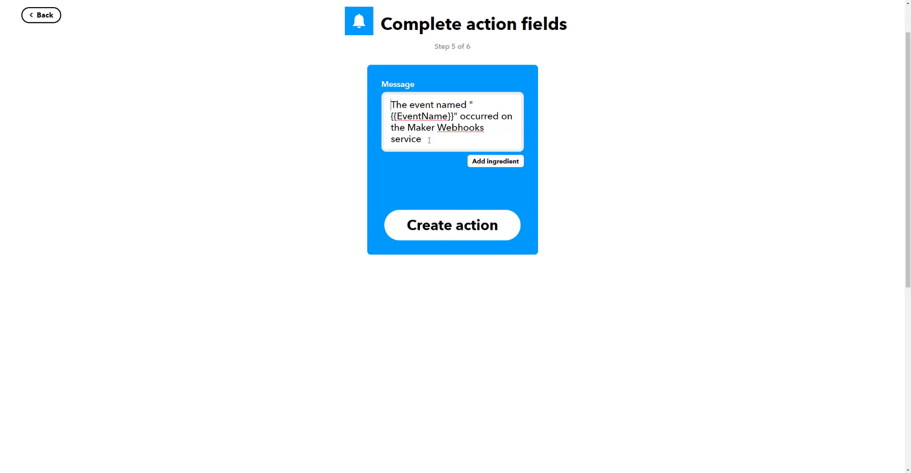
{"action": "key", "text": "ctrl+a"}
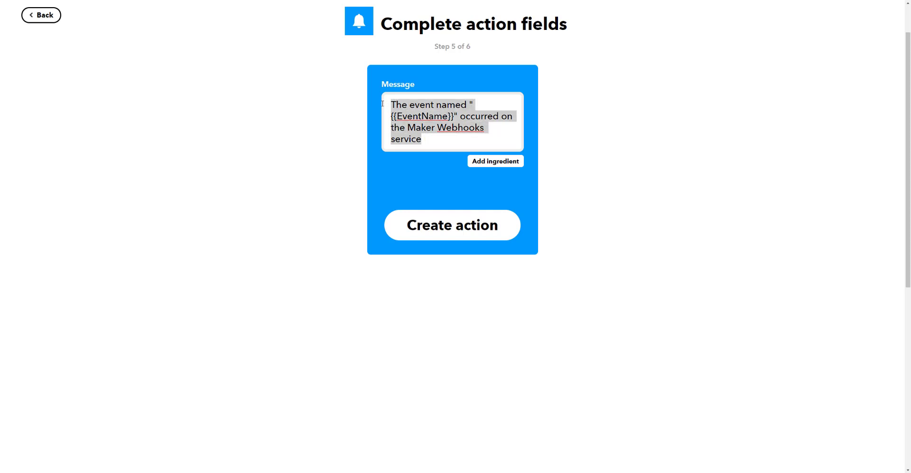
{"action": "type", "text": "You pushed"}
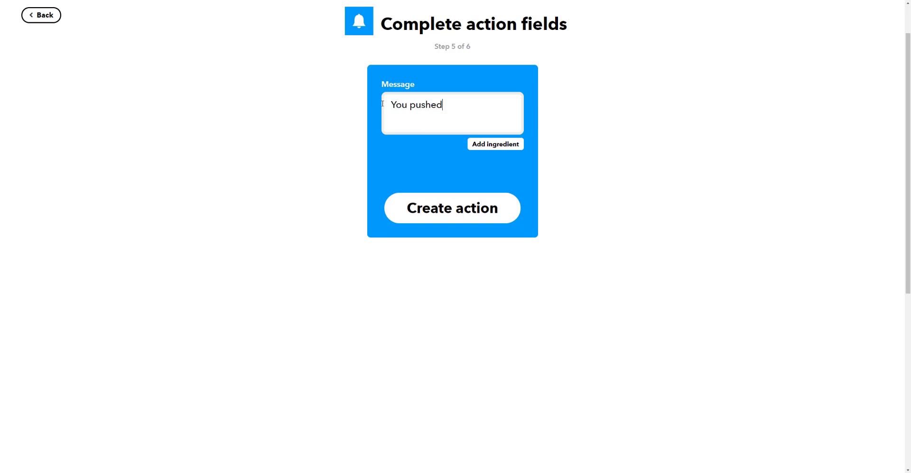
{"action": "type", "text": " the buu"}
{"action": "key", "text": "BackSpace"}
{"action": "key", "text": "BackSpace"}
{"action": "type", "text": "utton!"}
Extend the message with "The current light level is" followed by the Value1 ingredient.
{"action": "type", "text": "The current light"}
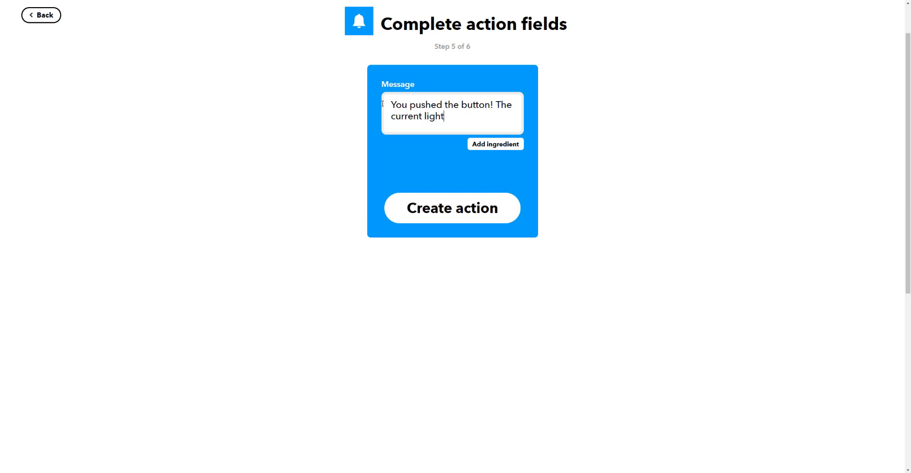
{"action": "type", "text": " level is"}
{"action": "key", "text": "BackSpace"}
{"action": "key", "text": "BackSpace"}
{"action": "type", "text": "is"}
{"action": "left_click", "coordinate": [501, 149]}
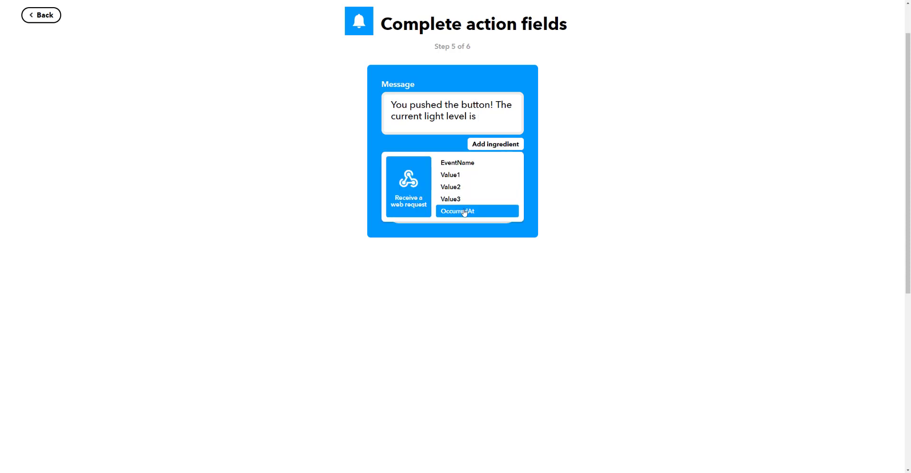
{"action": "left_click", "coordinate": [462, 176]}
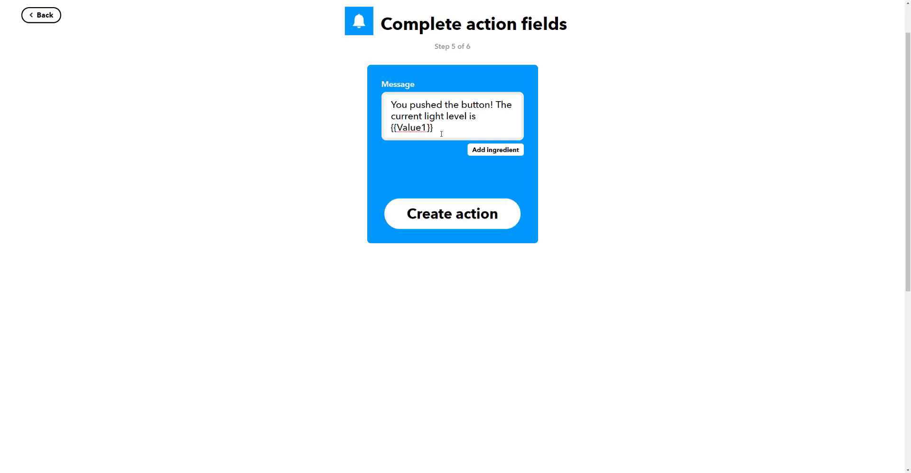
{"action": "left_click_drag", "start_coordinate": [397, 127], "coordinate": [392, 128]}
{"action": "left_click", "coordinate": [465, 127]}
{"action": "left_click", "coordinate": [493, 155]}
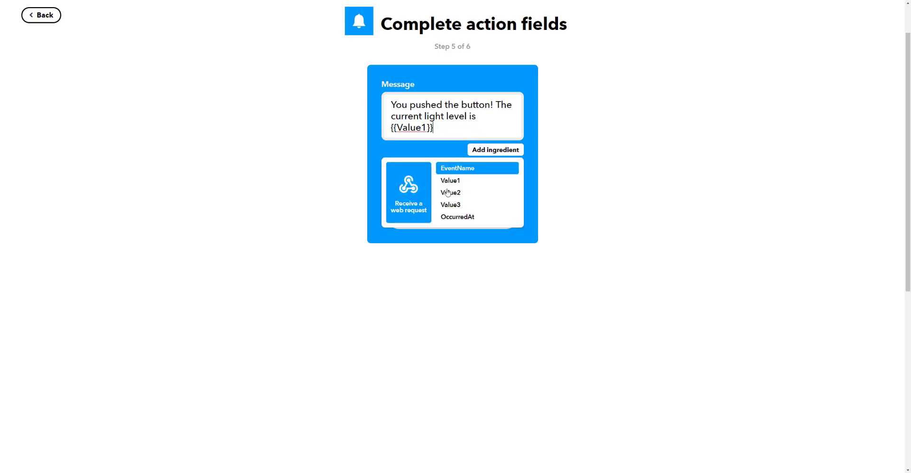
{"action": "left_click", "coordinate": [592, 174]}
{"action": "left_click", "coordinate": [492, 117]}
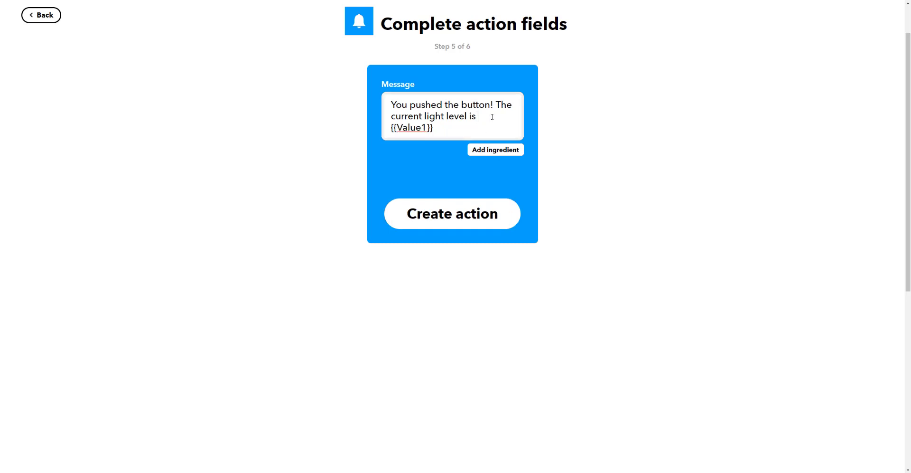
Create the notification action and finish the applet.
{"action": "left_click", "coordinate": [448, 212]}
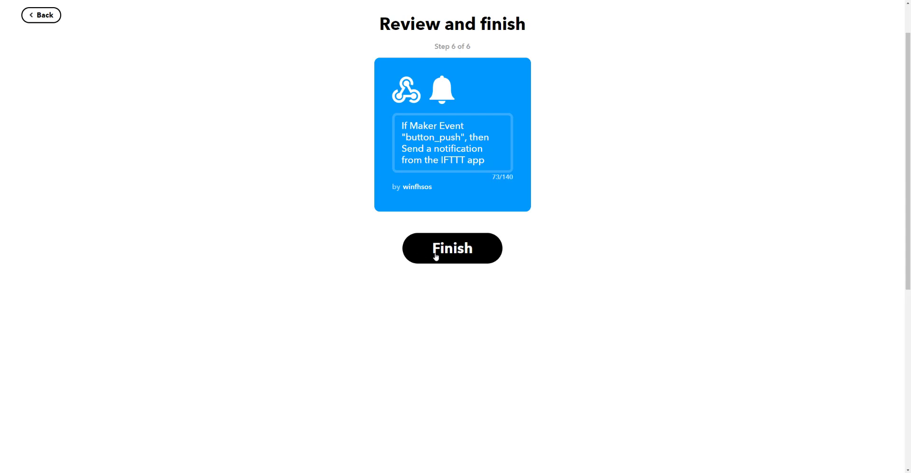
{"action": "left_click", "coordinate": [453, 251]}
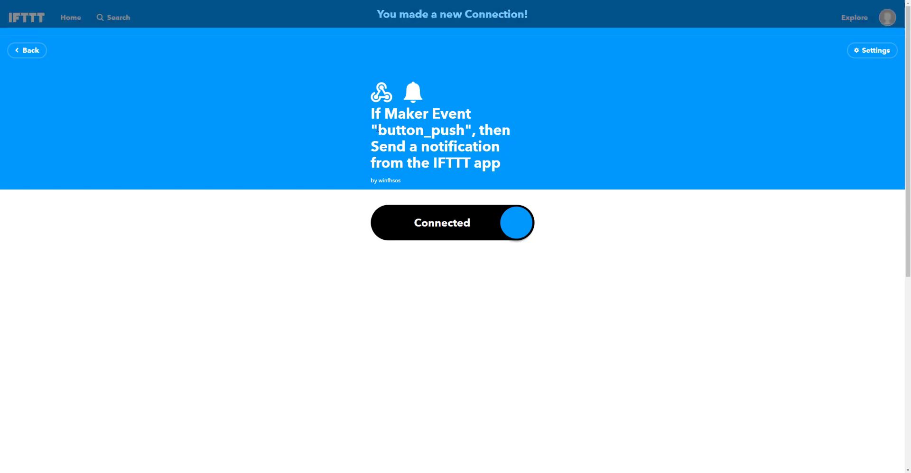
Copy the event name button_push from the new applet's title.
{"action": "left_click_drag", "start_coordinate": [377, 130], "coordinate": [463, 130]}
{"action": "key", "text": "ctrl+c"}
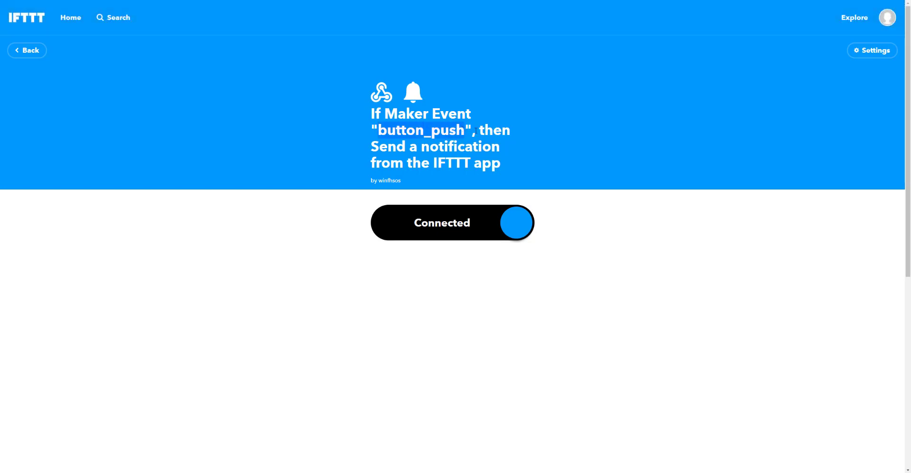
{"action": "left_click", "coordinate": [684, 101]}
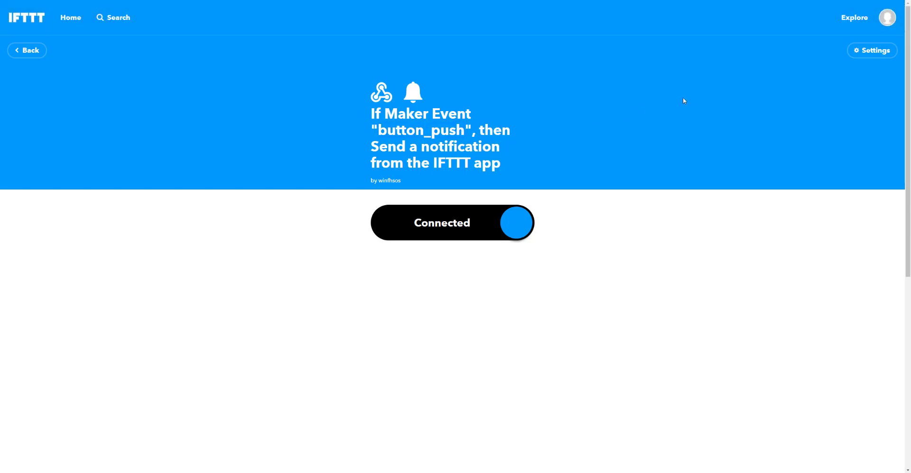
Open the documentation of the connected Webhooks service and set the event in its trigger URL to button_push.
{"action": "left_click", "coordinate": [887, 17]}
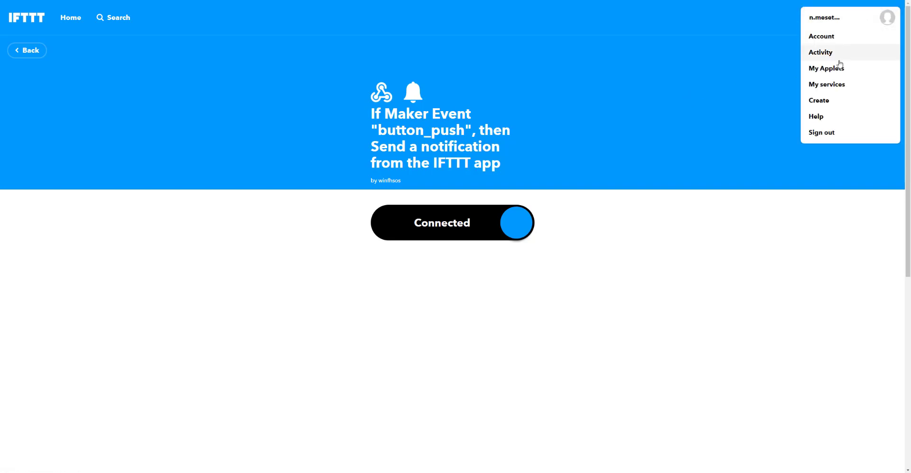
{"action": "left_click", "coordinate": [828, 86]}
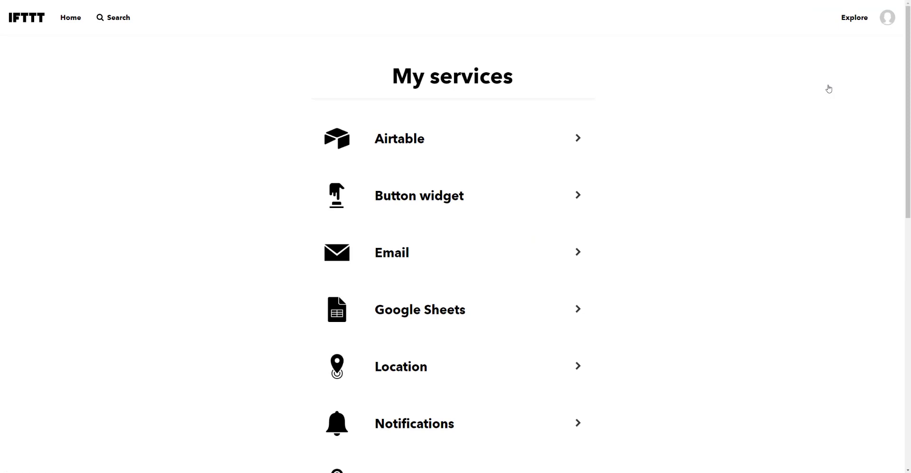
{"action": "scroll", "coordinate": [291, 209], "scroll_direction": "down", "scroll_amount": 3}
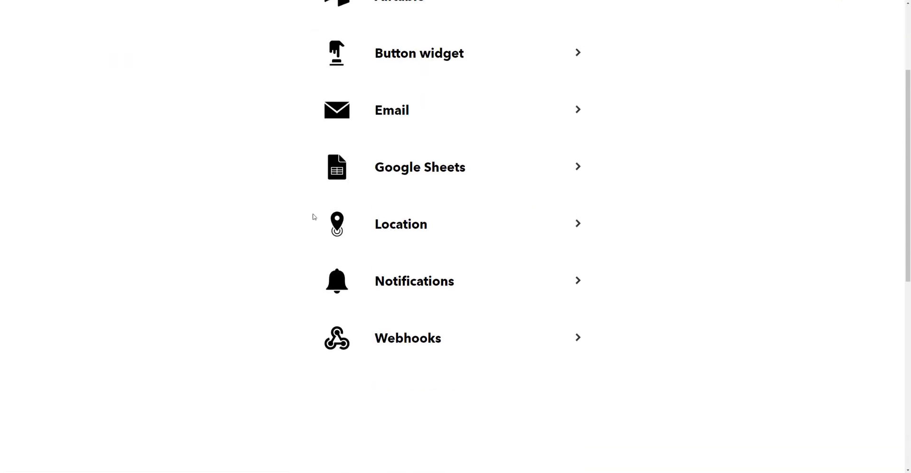
{"action": "left_click", "coordinate": [418, 341]}
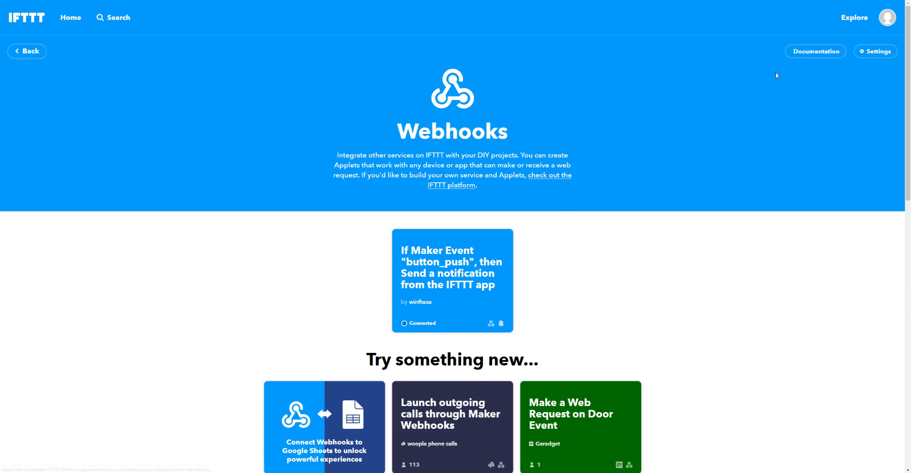
{"action": "left_click", "coordinate": [814, 51]}
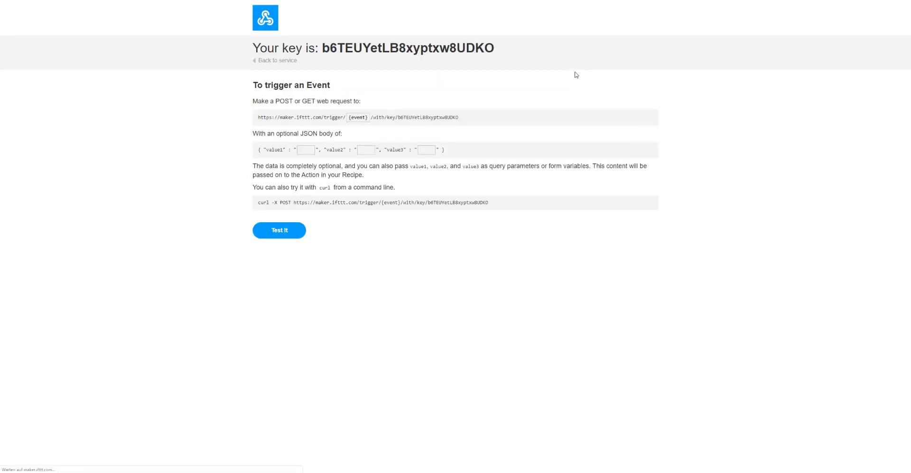
{"action": "left_click", "coordinate": [356, 118]}
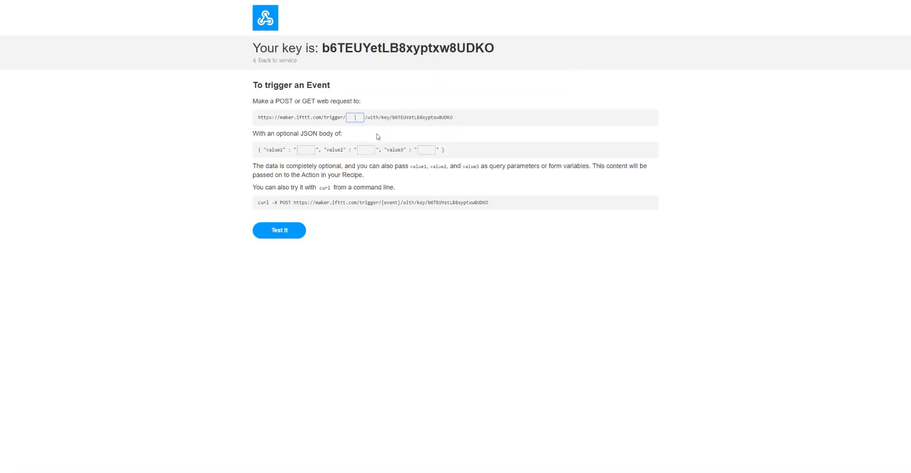
{"action": "key", "text": "ctrl+v"}
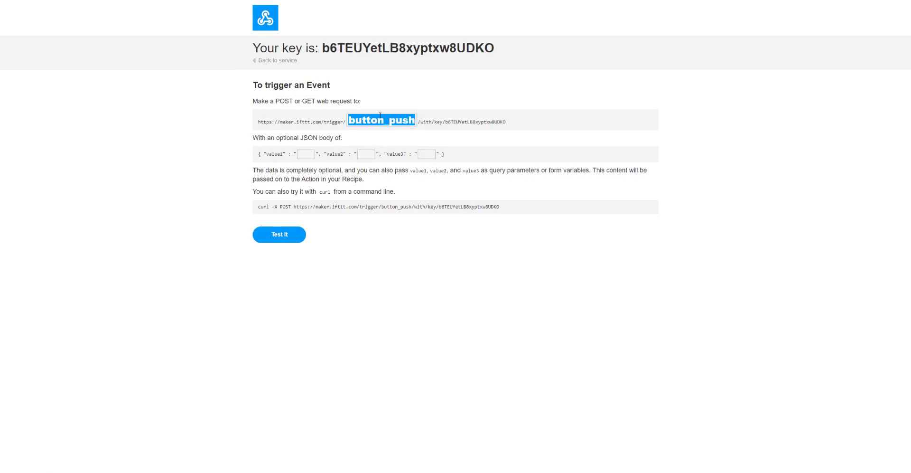
Replace the pasted event name in the trigger URL with plainly typed button_push.
{"action": "key", "text": "BackSpace"}
{"action": "type", "text": "butt"}
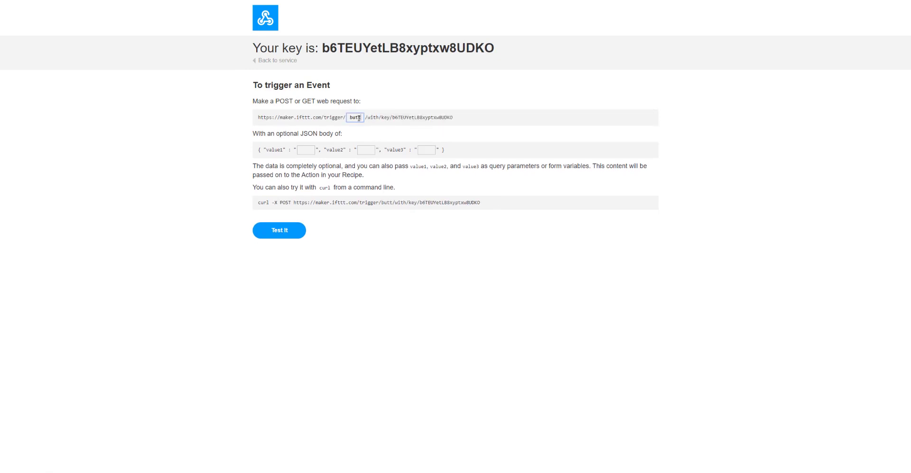
{"action": "type", "text": "on_push"}
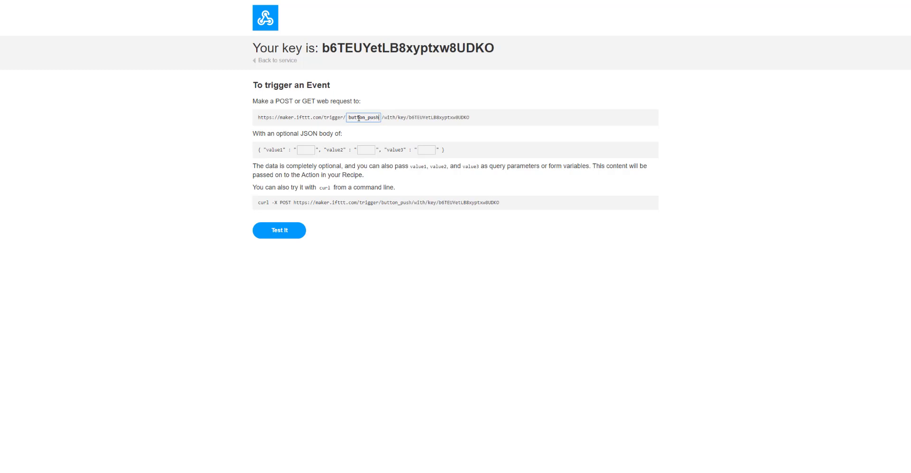
Set value1 in the optional JSON body to 10000 and send a test request for the event.
{"action": "left_click", "coordinate": [306, 150]}
{"action": "type", "text": "10000"}
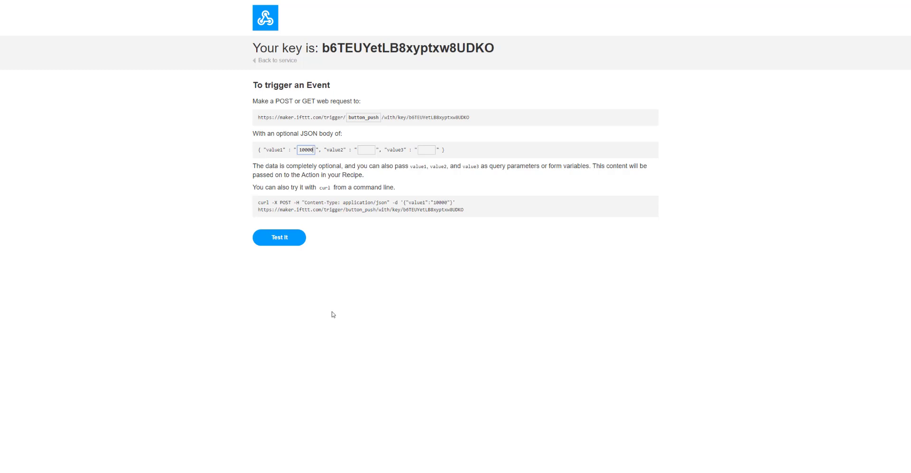
{"action": "left_click", "coordinate": [344, 301]}
{"action": "left_click", "coordinate": [286, 243]}
Copy the Webhooks key shown in the documentation page's heading.
{"action": "left_click_drag", "start_coordinate": [323, 48], "coordinate": [491, 53]}
{"action": "right_click", "coordinate": [484, 51]}
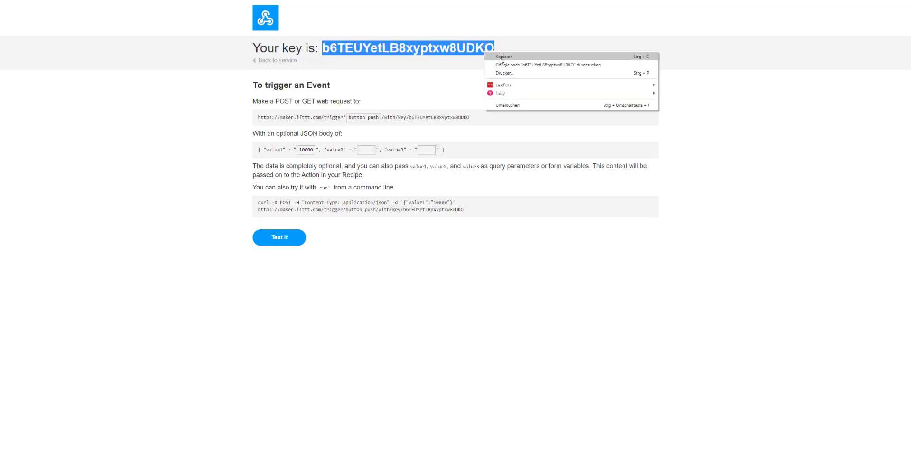
{"action": "left_click", "coordinate": [502, 57]}
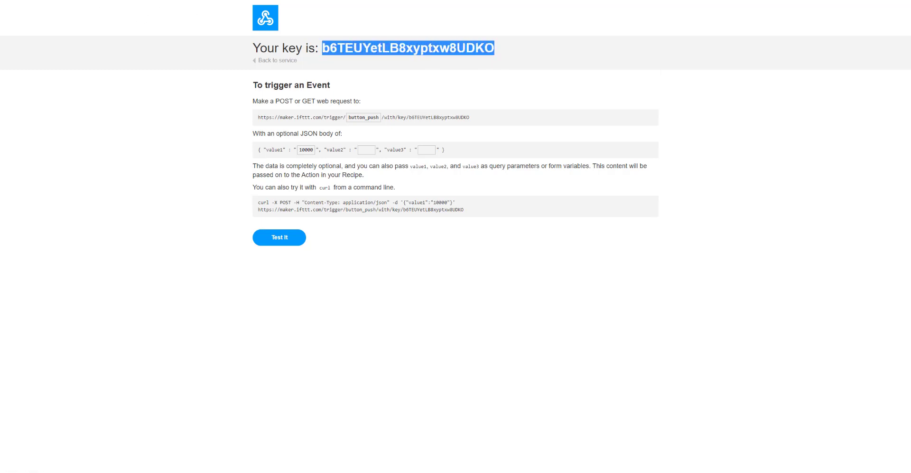
Switch to script.js in the Glitch project and reload the preview to check the connected devices in its console.
{"action": "left_click", "coordinate": [48, 0]}
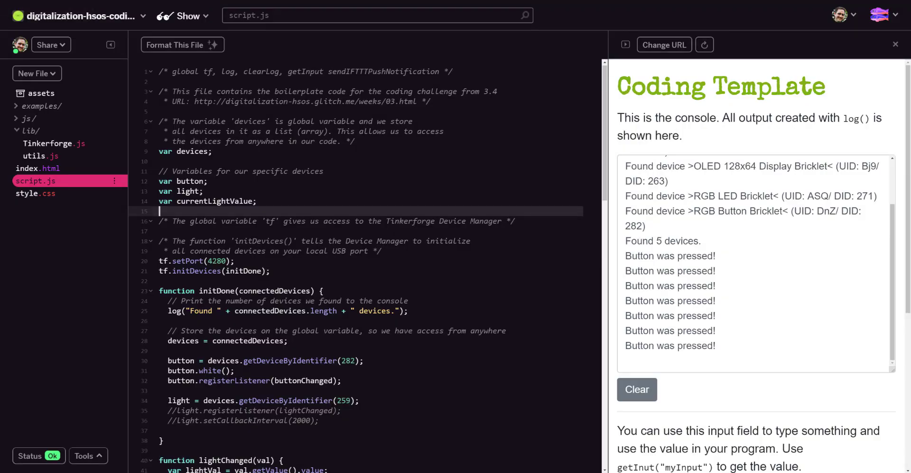
{"action": "left_click", "coordinate": [391, 152]}
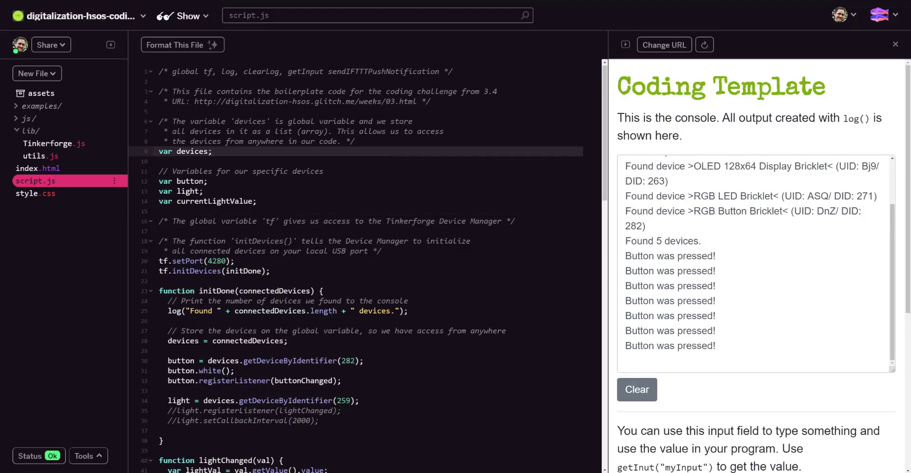
{"action": "left_click", "coordinate": [708, 45]}
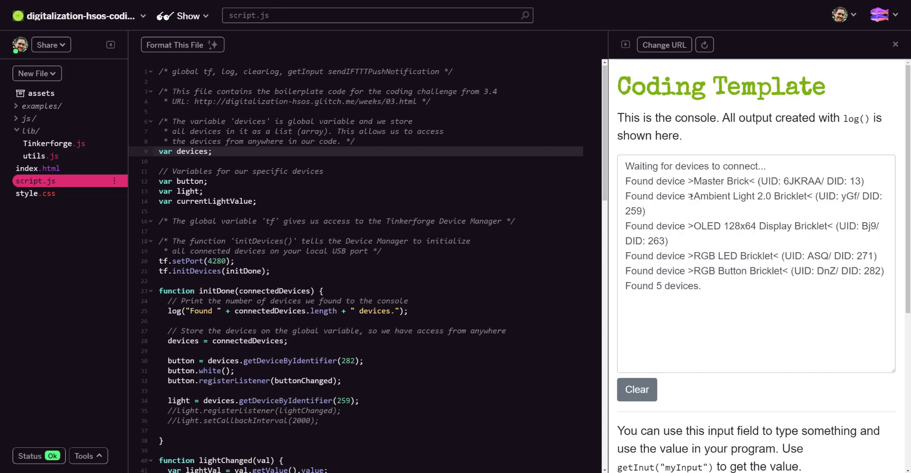
{"action": "left_click_drag", "start_coordinate": [805, 196], "coordinate": [694, 196]}
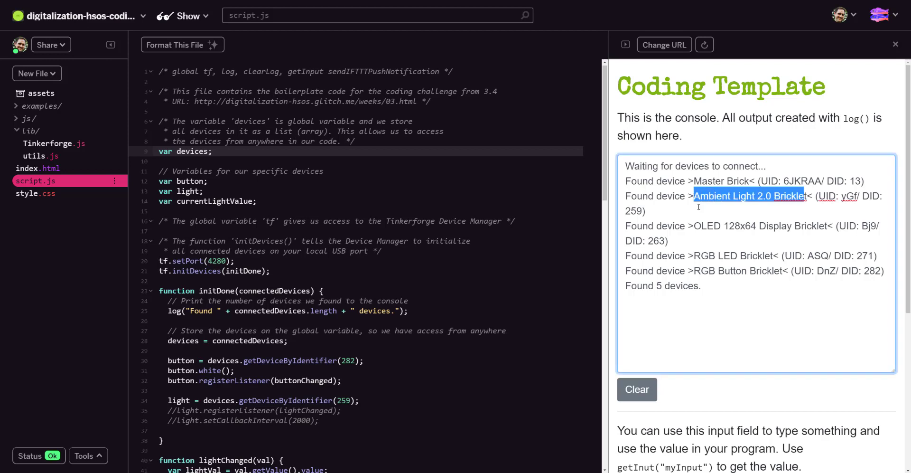
{"action": "left_click", "coordinate": [693, 196]}
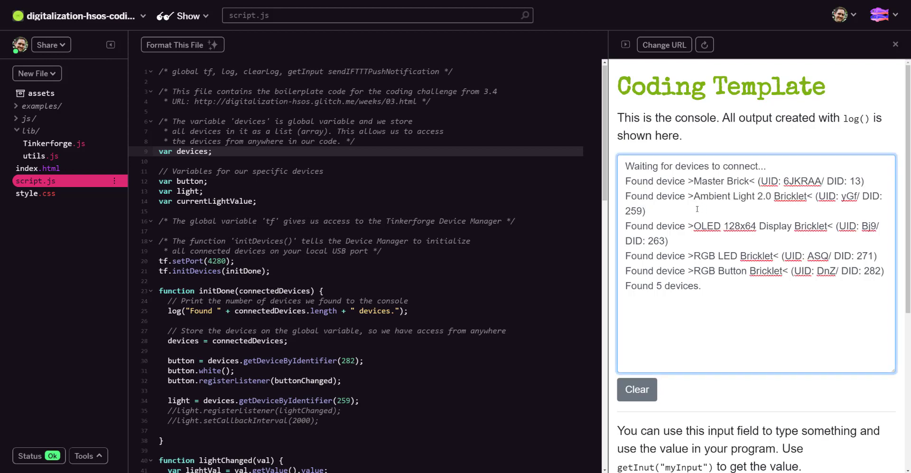
Examine the button, light and currentLightValue declarations and the device assignments inside initDone in script.js.
{"action": "left_click", "coordinate": [258, 201]}
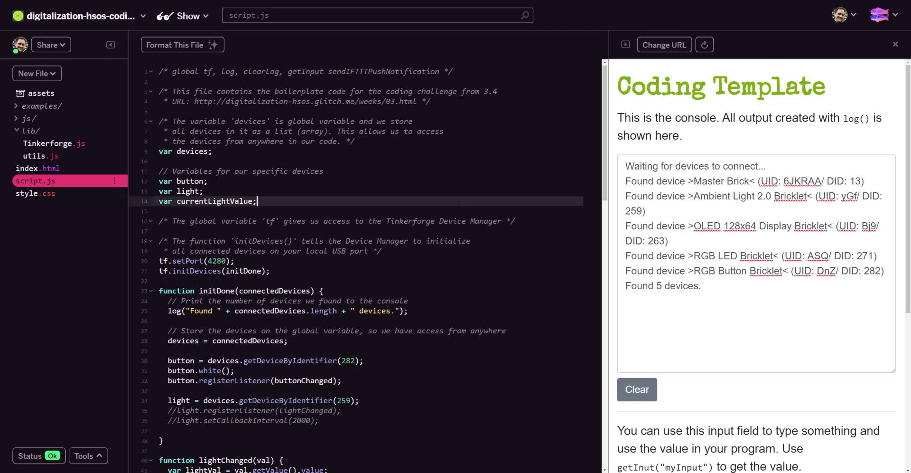
{"action": "left_click_drag", "start_coordinate": [204, 190], "coordinate": [154, 182]}
{"action": "left_click", "coordinate": [240, 201]}
{"action": "double_click", "coordinate": [239, 200]}
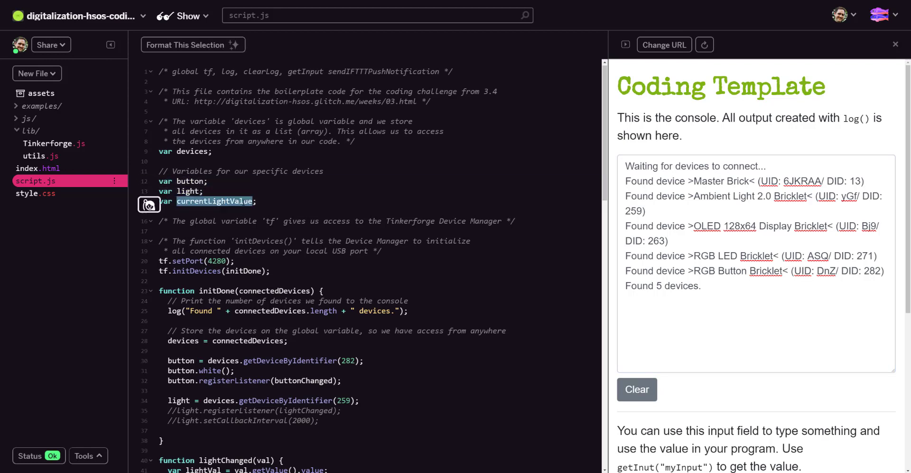
{"action": "left_click", "coordinate": [277, 203]}
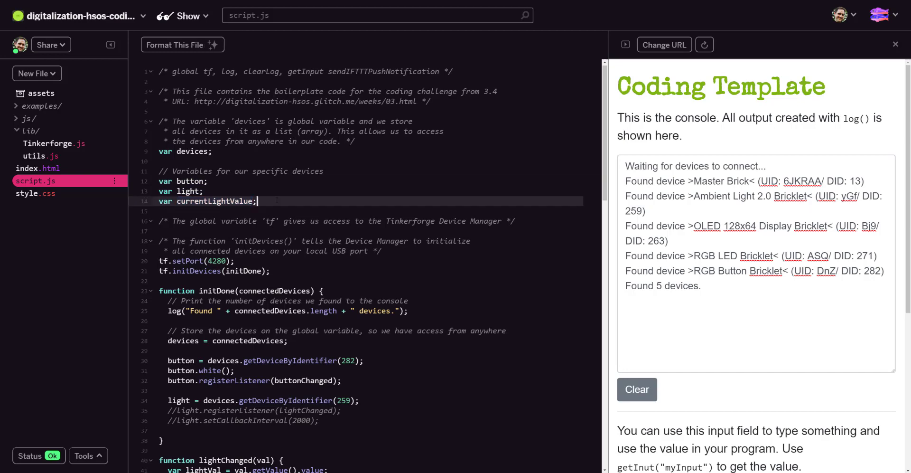
{"action": "scroll", "coordinate": [277, 204], "scroll_direction": "down", "scroll_amount": 3}
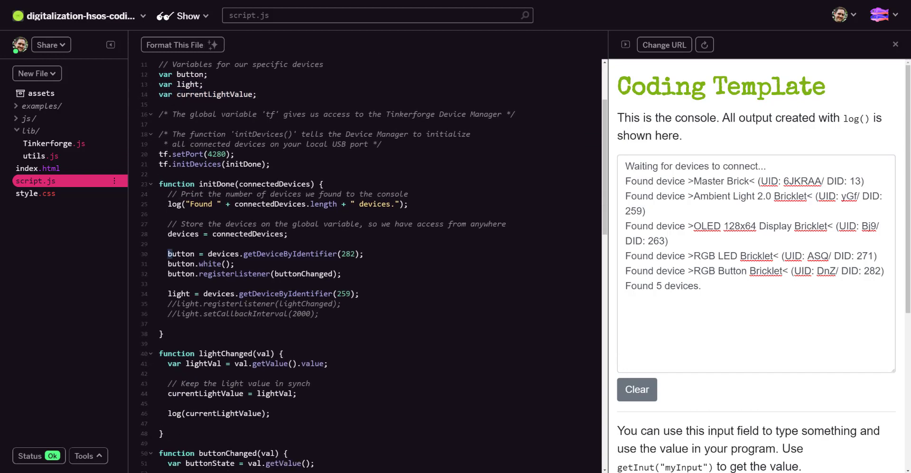
{"action": "left_click_drag", "start_coordinate": [167, 254], "coordinate": [359, 293]}
{"action": "left_click", "coordinate": [360, 294]}
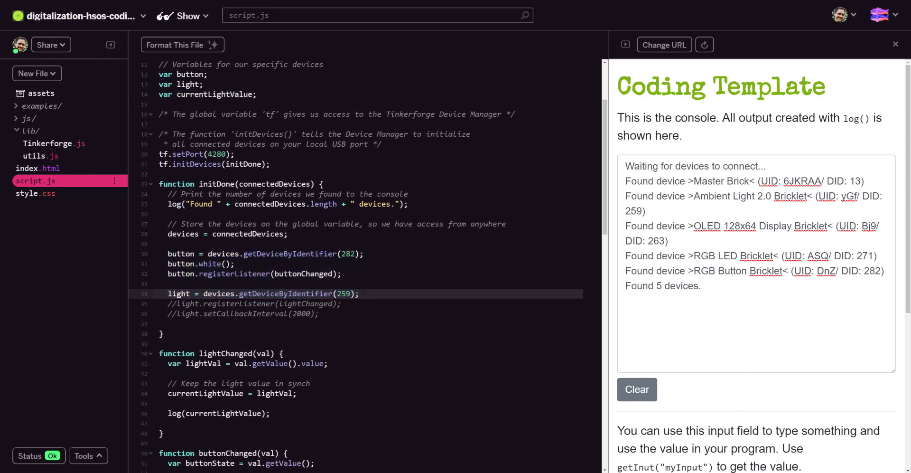
{"action": "scroll", "coordinate": [382, 277], "scroll_direction": "down", "scroll_amount": 2}
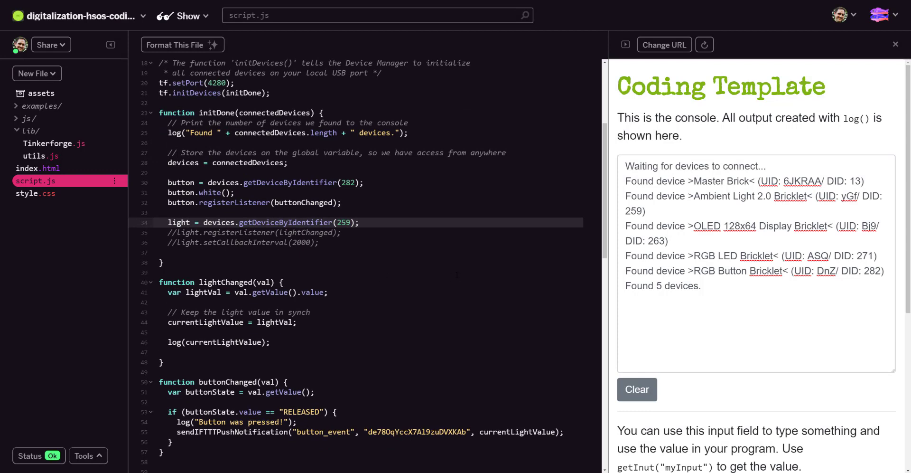
Clear the preview console's output and examine the whole buttonChanged function.
{"action": "left_click", "coordinate": [637, 389]}
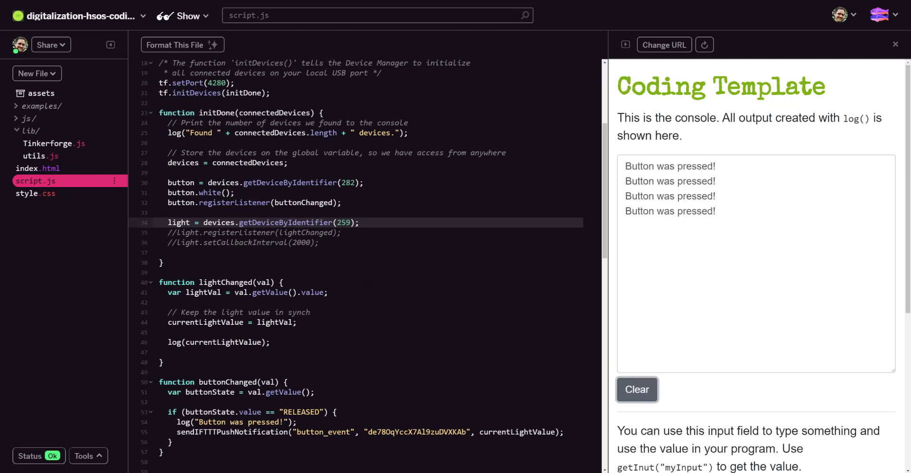
{"action": "scroll", "coordinate": [368, 285], "scroll_direction": "down", "scroll_amount": 1}
{"action": "scroll", "coordinate": [367, 285], "scroll_direction": "down", "scroll_amount": 5}
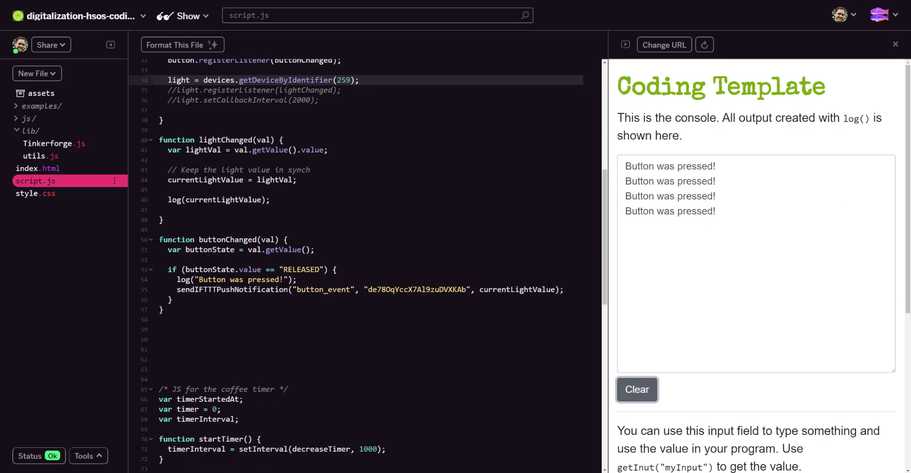
{"action": "left_click_drag", "start_coordinate": [159, 239], "coordinate": [161, 269]}
{"action": "key", "text": "shift+Down"}
{"action": "key", "text": "shift+Down"}
{"action": "key", "text": "shift+Down"}
{"action": "key", "text": "Right"}
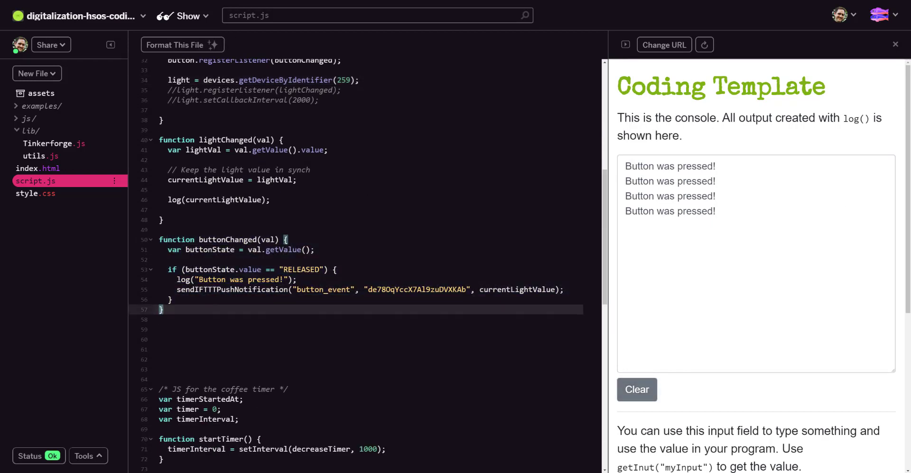
Examine the log and sendIFTTTPushNotification calls inside the RELEASED condition of buttonChanged.
{"action": "key", "text": "Up"}
{"action": "key", "text": "Up"}
{"action": "key", "text": "shift+ctrl+Right"}
{"action": "key", "text": "shift+ctrl+Right"}
{"action": "key", "text": "shift+ctrl+Right"}
{"action": "key", "text": "shift+End"}
{"action": "key", "text": "End"}
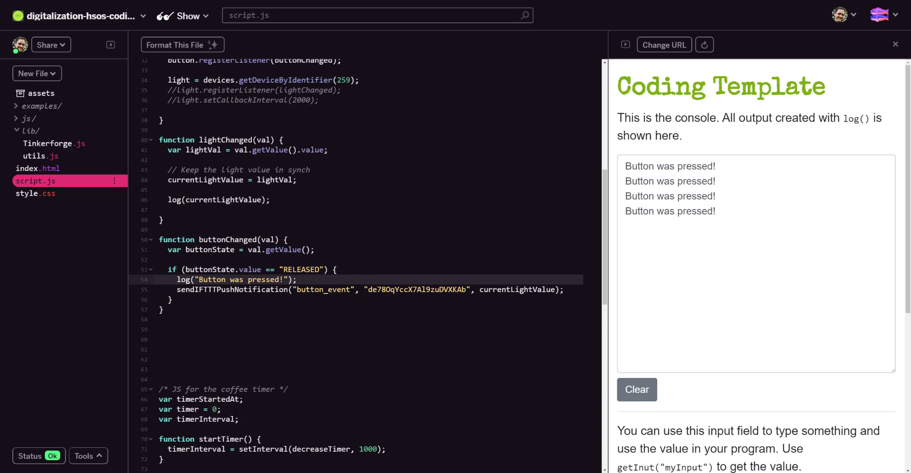
{"action": "double_click", "coordinate": [243, 291]}
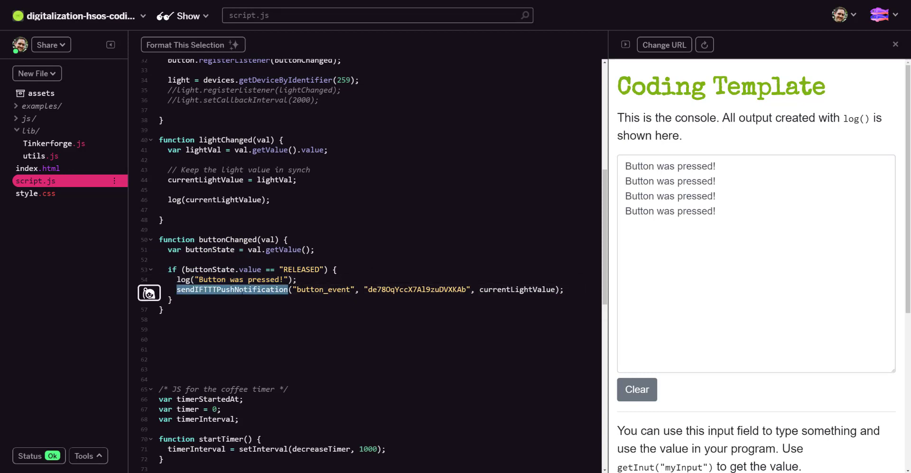
{"action": "left_click", "coordinate": [200, 289]}
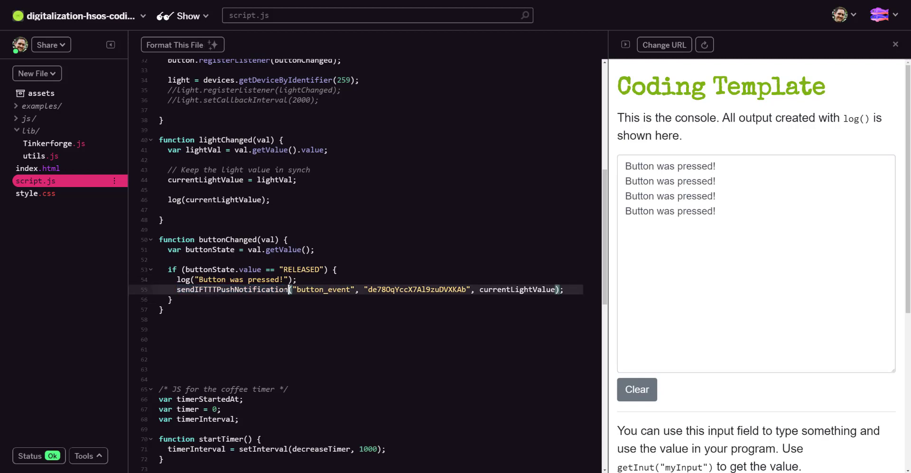
{"action": "left_click_drag", "start_coordinate": [208, 289], "coordinate": [177, 290]}
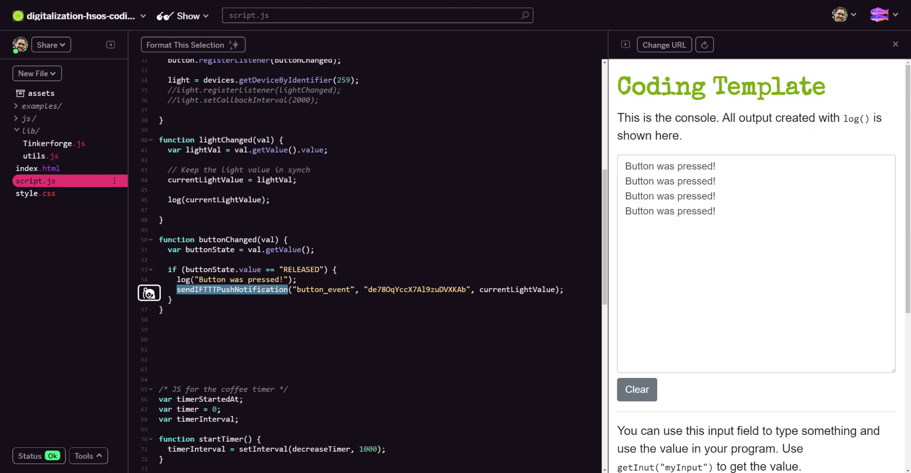
{"action": "left_click", "coordinate": [195, 279]}
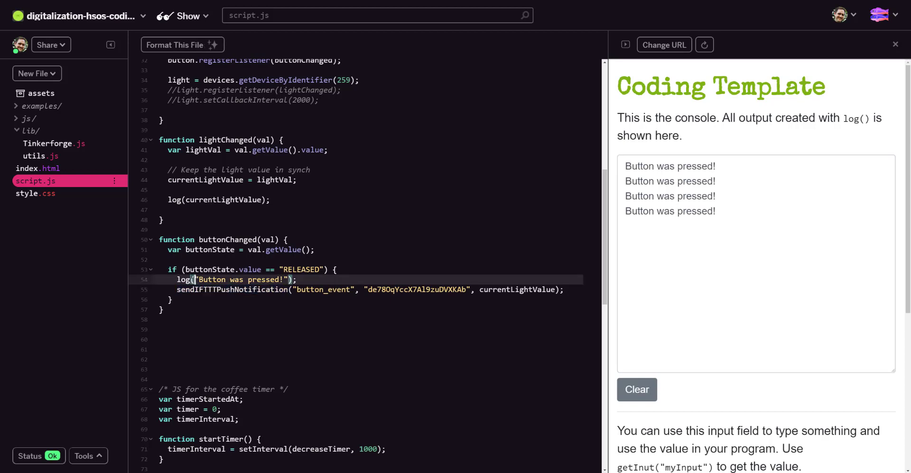
Open lib/utils.js and unfold the body of the sendIFTTTPushNotification function.
{"action": "left_click", "coordinate": [40, 157]}
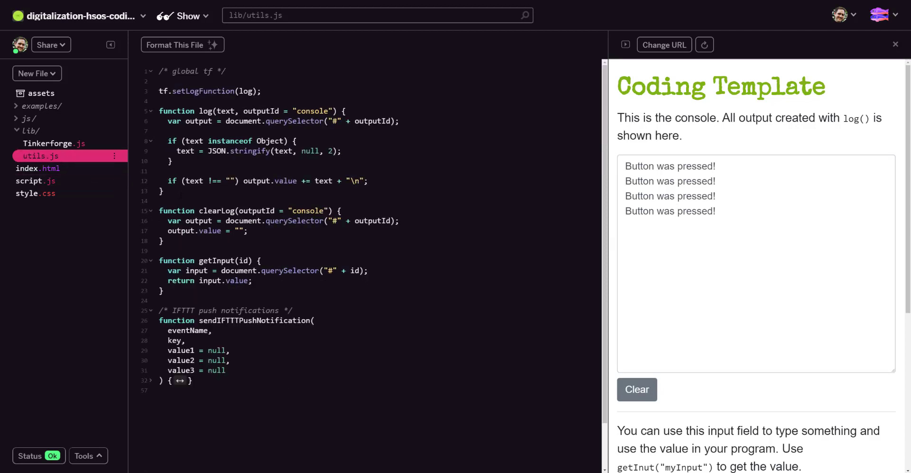
{"action": "scroll", "coordinate": [180, 194], "scroll_direction": "down", "scroll_amount": 1}
{"action": "scroll", "coordinate": [181, 193], "scroll_direction": "up", "scroll_amount": 1}
{"action": "scroll", "coordinate": [181, 193], "scroll_direction": "down", "scroll_amount": 1}
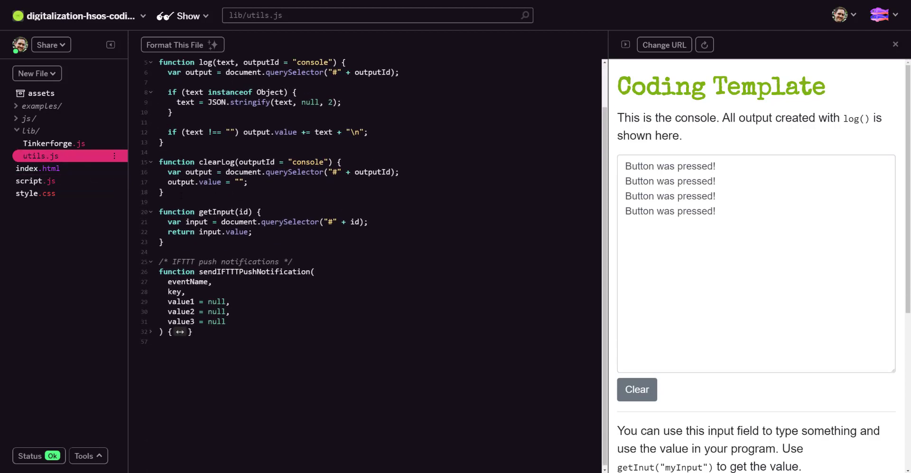
{"action": "double_click", "coordinate": [210, 269]}
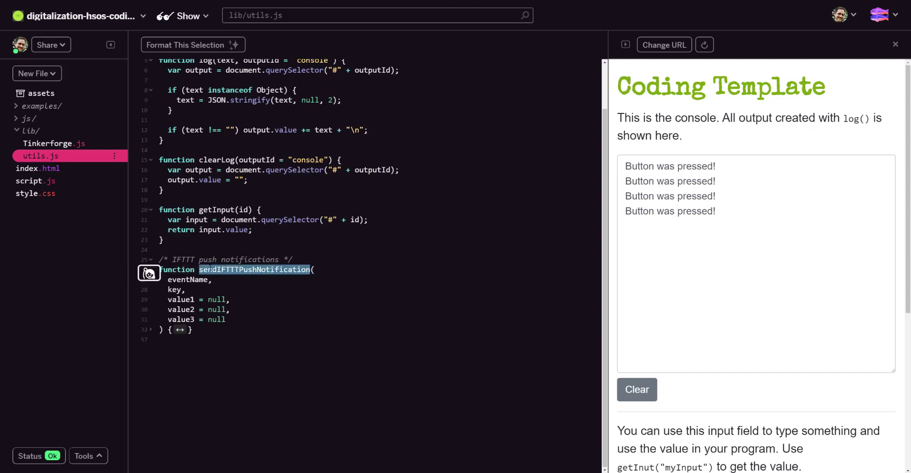
{"action": "left_click", "coordinate": [191, 259]}
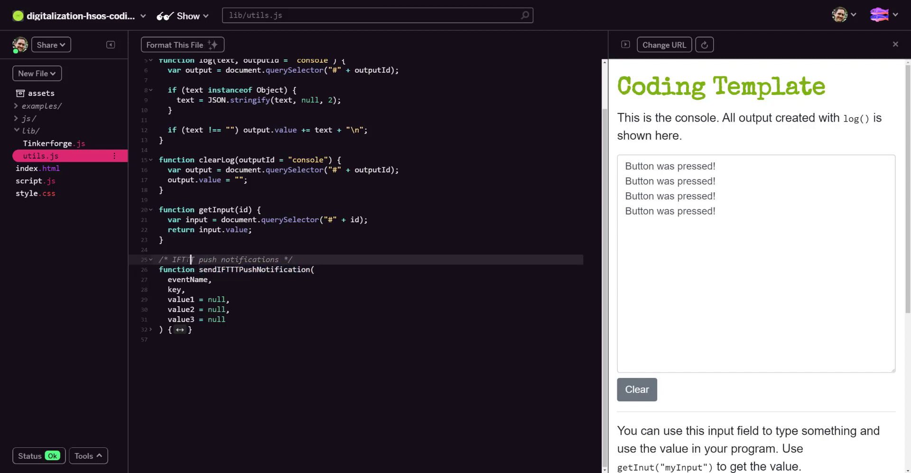
{"action": "left_click", "coordinate": [151, 329]}
{"action": "scroll", "coordinate": [356, 247], "scroll_direction": "down", "scroll_amount": 4}
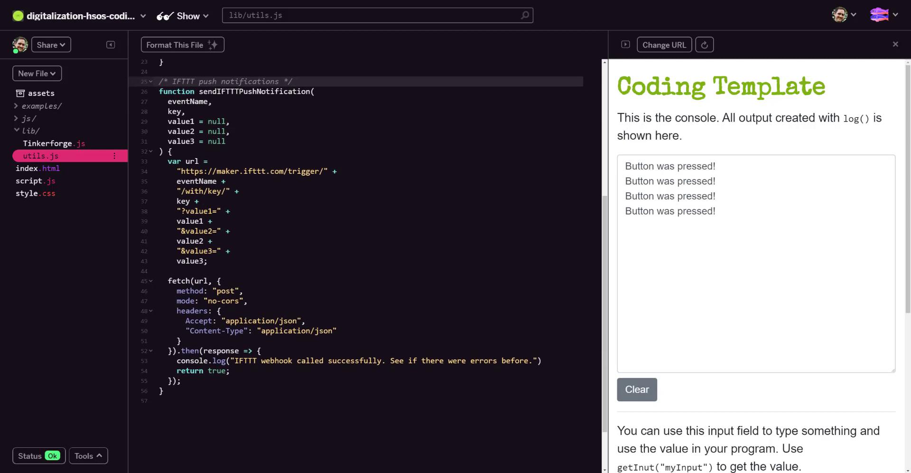
Examine the eventName, key and value1 to value3 parameters of sendIFTTTPushNotification and its fetch call.
{"action": "double_click", "coordinate": [189, 101]}
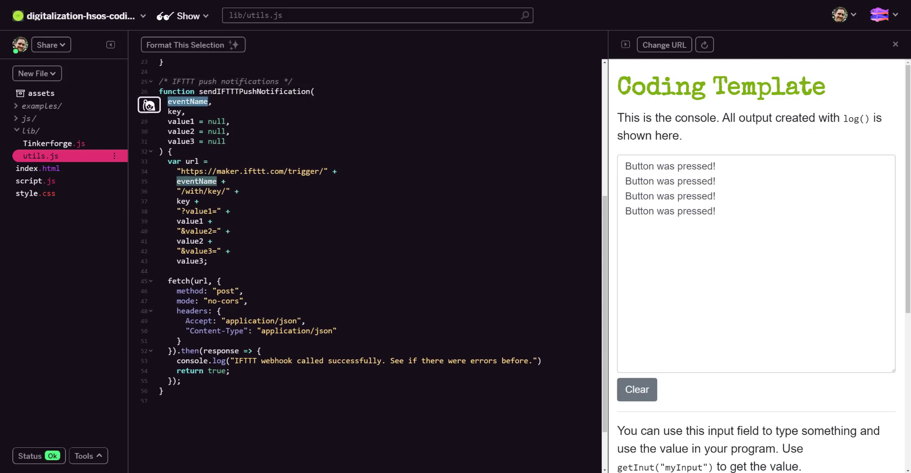
{"action": "double_click", "coordinate": [174, 111]}
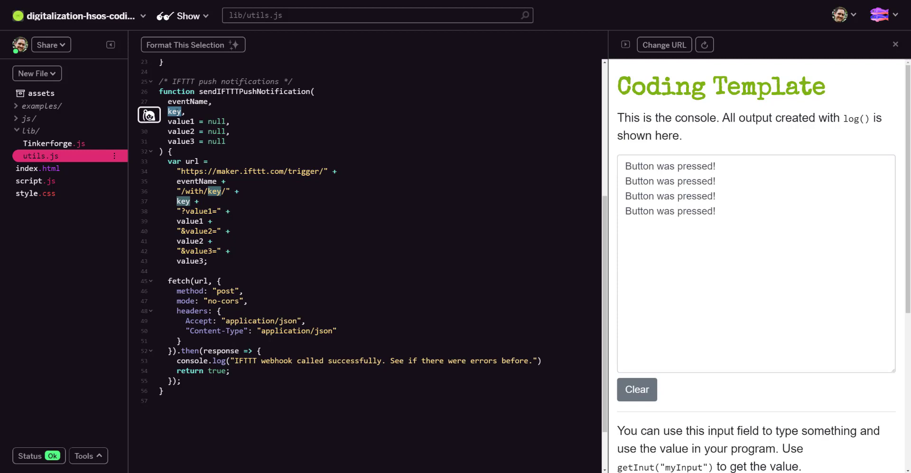
{"action": "left_click", "coordinate": [162, 121]}
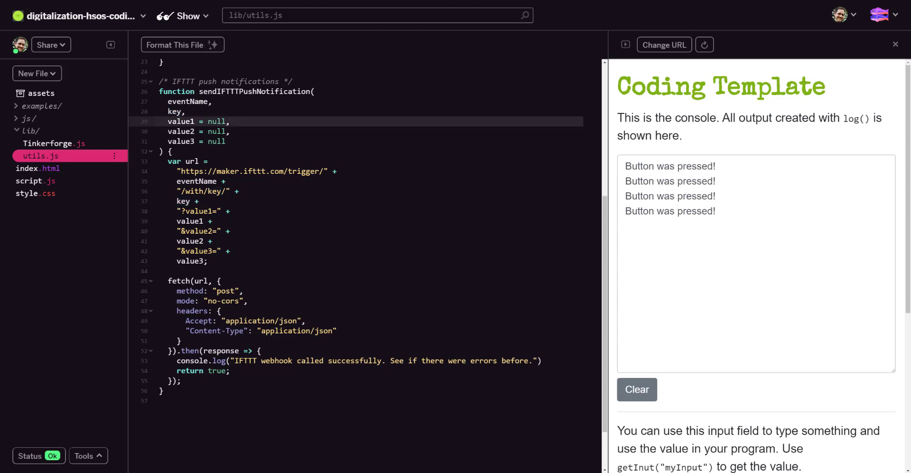
{"action": "key", "text": "shift+Down"}
{"action": "key", "text": "shift+Down"}
{"action": "key", "text": "shift+Down"}
{"action": "key", "text": "shift+Left"}
{"action": "key", "text": "shift+Left"}
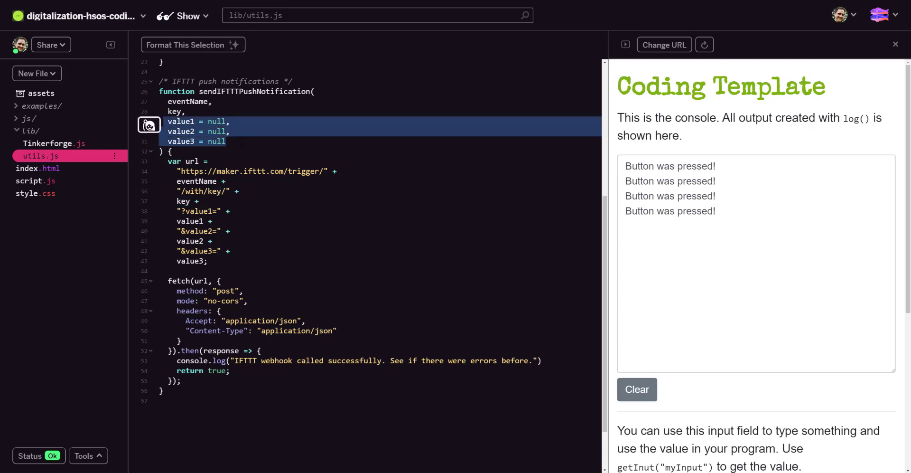
{"action": "key", "text": "Right"}
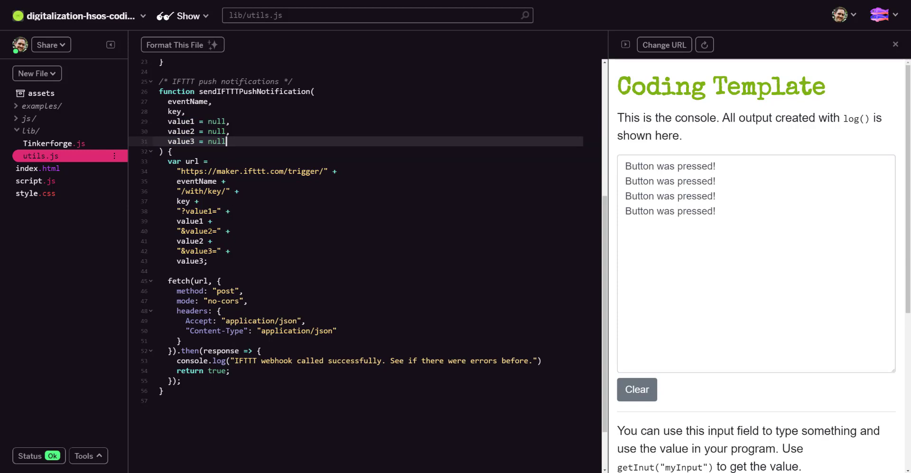
{"action": "scroll", "coordinate": [177, 245], "scroll_direction": "down", "scroll_amount": 1}
{"action": "left_click", "coordinate": [177, 245]}
{"action": "double_click", "coordinate": [177, 245]}
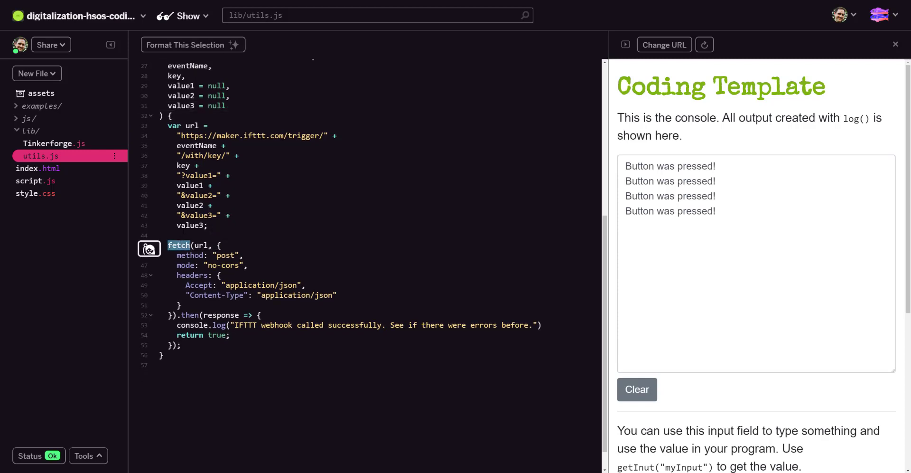
Examine the fetch options of sendIFTTTPushNotification and the console.log and return true lines in its response handler.
{"action": "double_click", "coordinate": [224, 256]}
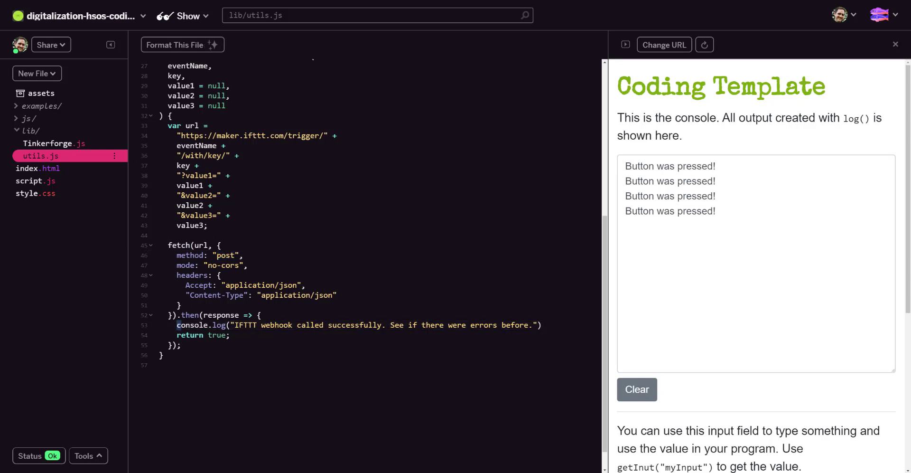
{"action": "left_click_drag", "start_coordinate": [176, 324], "coordinate": [541, 325]}
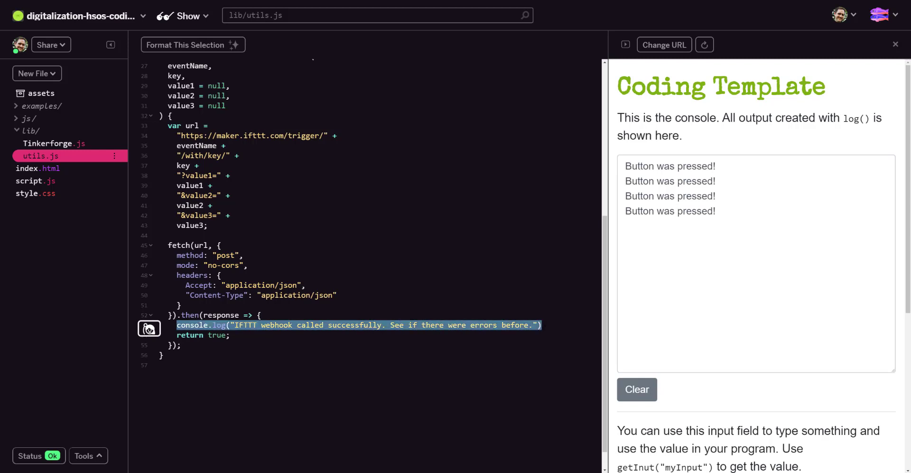
{"action": "left_click", "coordinate": [236, 333]}
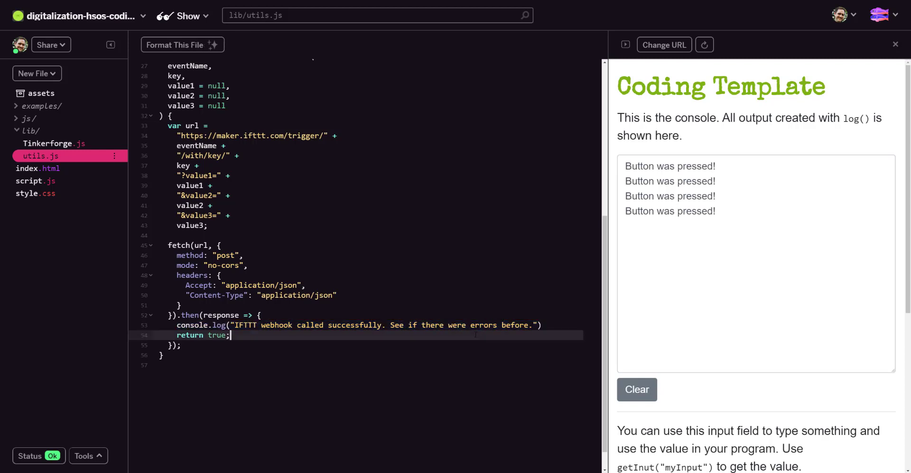
{"action": "double_click", "coordinate": [217, 335]}
{"action": "left_click", "coordinate": [306, 284]}
{"action": "scroll", "coordinate": [153, 98], "scroll_direction": "up", "scroll_amount": 1}
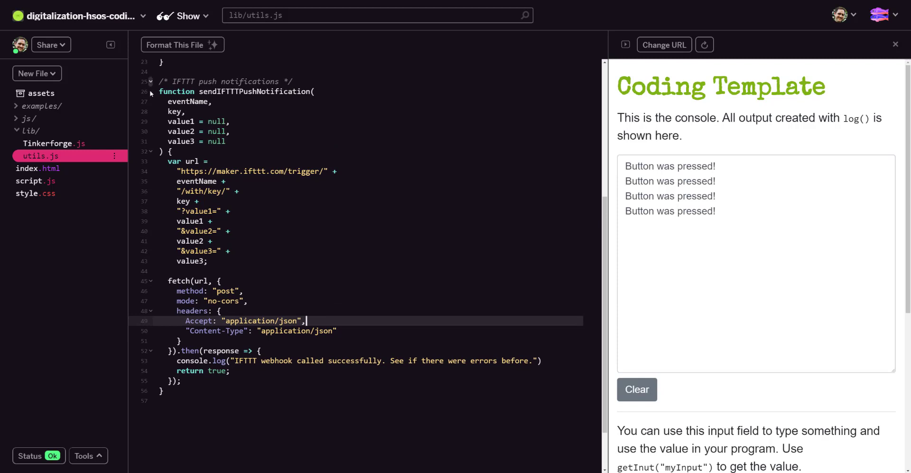
Fold the body of sendIFTTTPushNotification in lib/utils.js and return to script.js.
{"action": "left_click", "coordinate": [151, 152]}
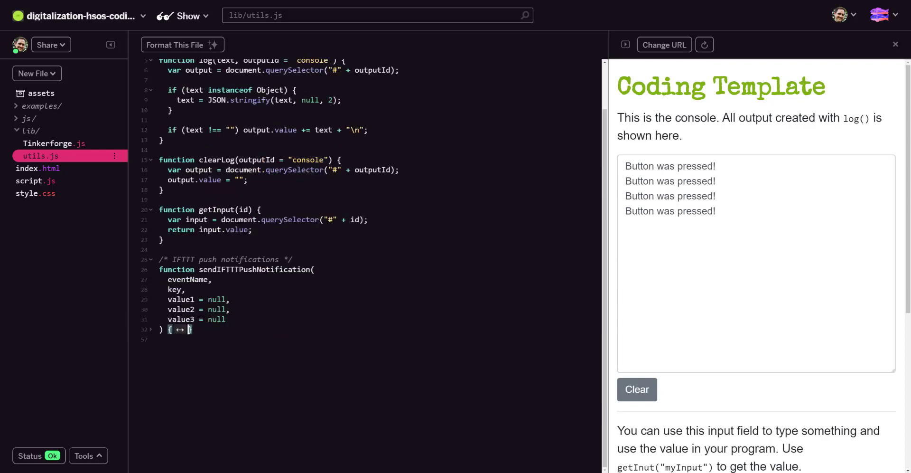
{"action": "double_click", "coordinate": [255, 270]}
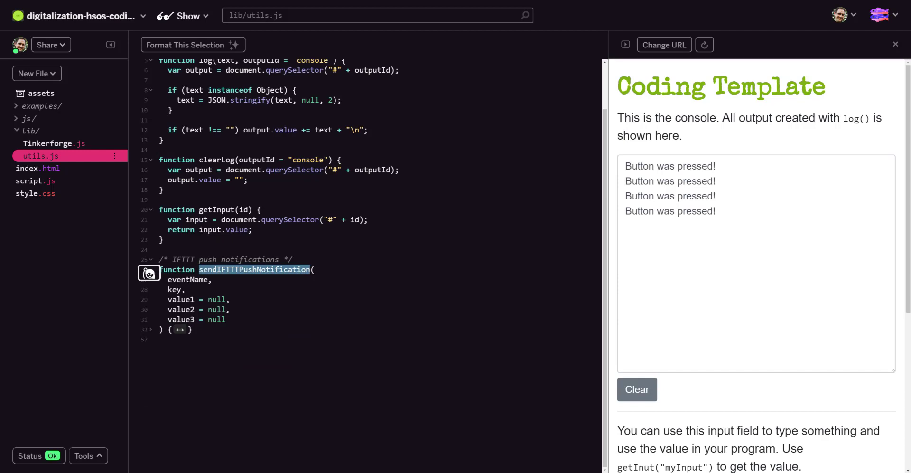
{"action": "left_click", "coordinate": [42, 184]}
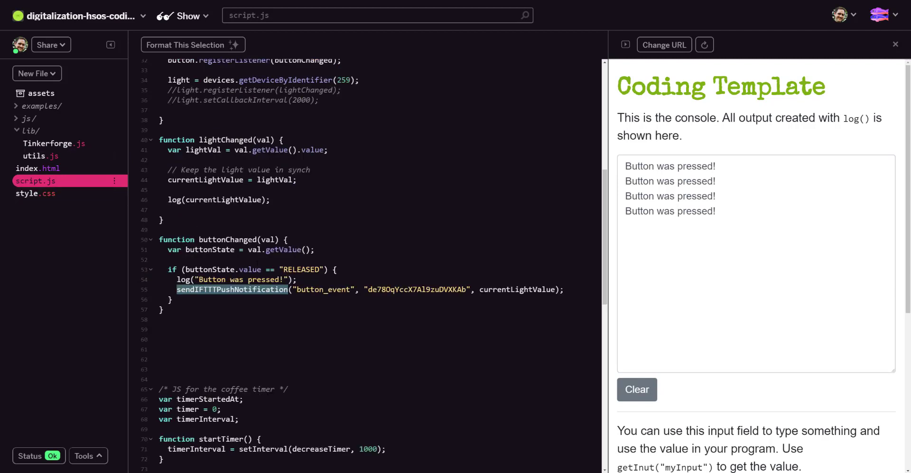
Change the event name in buttonChanged's sendIFTTTPushNotification call to "button_push".
{"action": "left_click", "coordinate": [297, 279]}
{"action": "left_click", "coordinate": [328, 289]}
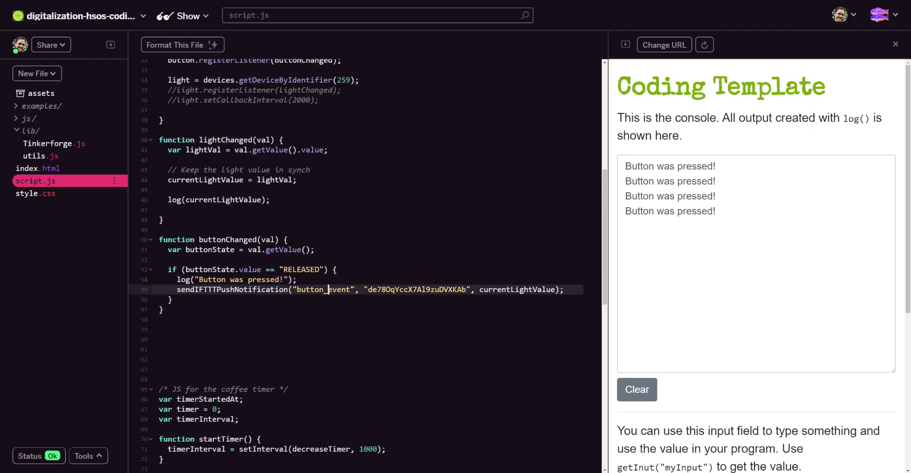
{"action": "key", "text": "Delete"}
{"action": "key", "text": "Delete"}
{"action": "key", "text": "Delete"}
{"action": "key", "text": "Delete"}
{"action": "key", "text": "Delete"}
{"action": "type", "text": "pu"}
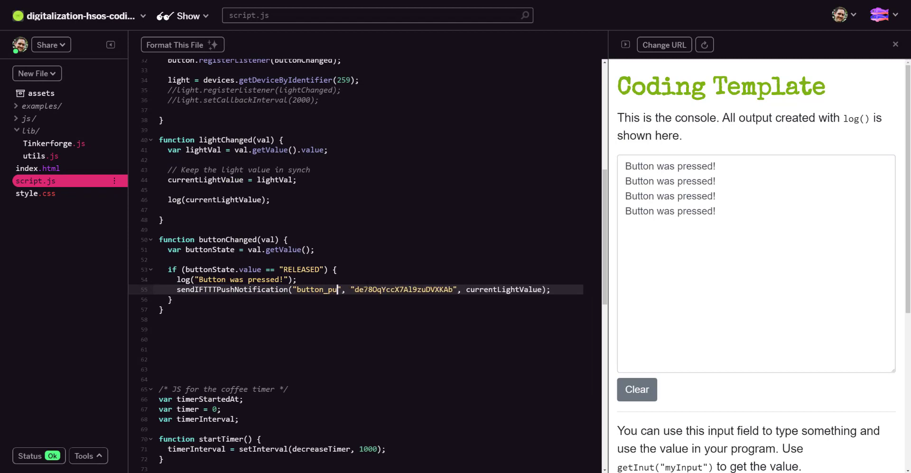
{"action": "type", "text": "sh"}
{"action": "left_click", "coordinate": [319, 289]}
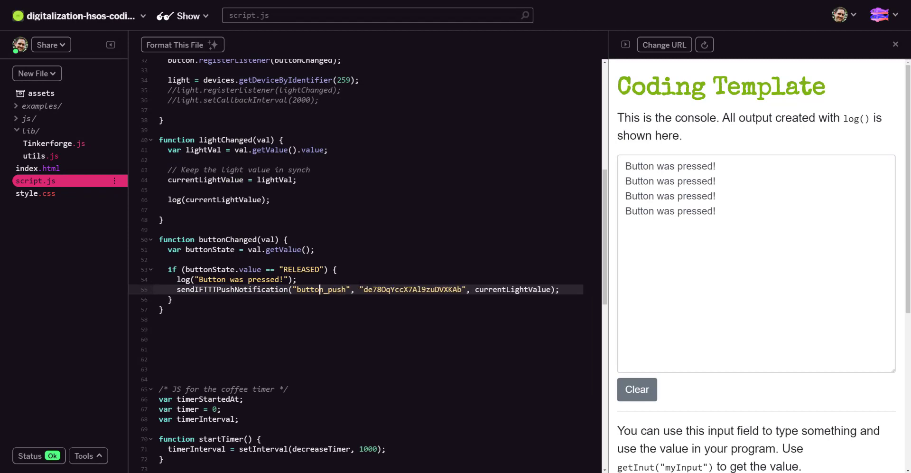
{"action": "double_click", "coordinate": [318, 290]}
{"action": "left_click", "coordinate": [320, 319]}
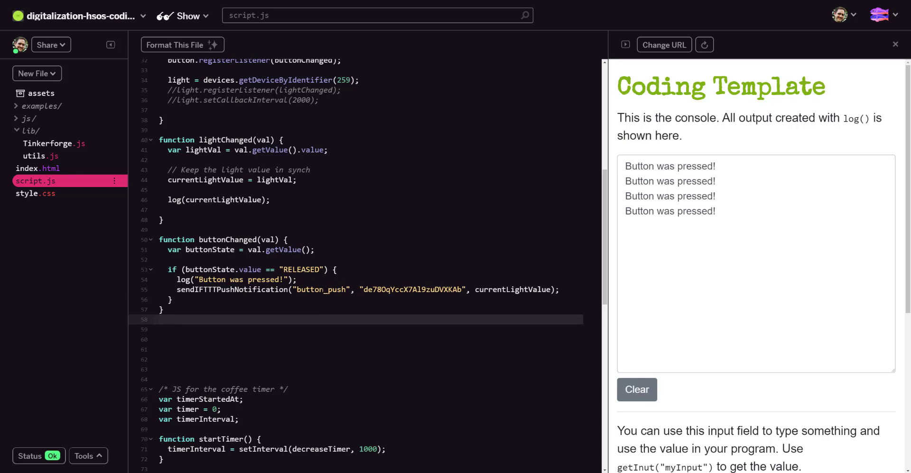
{"action": "double_click", "coordinate": [321, 289]}
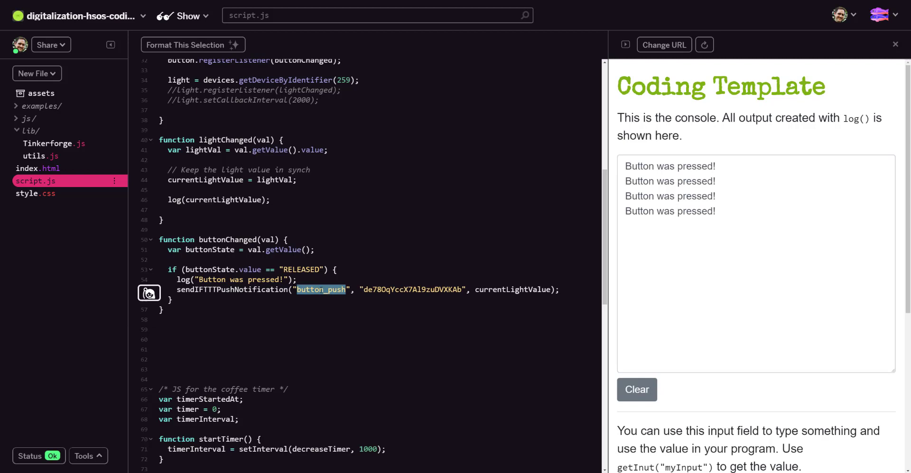
Replace the key argument of the sendIFTTTPushNotification call with the key copied from the IFTTT Webhooks page.
{"action": "double_click", "coordinate": [375, 289]}
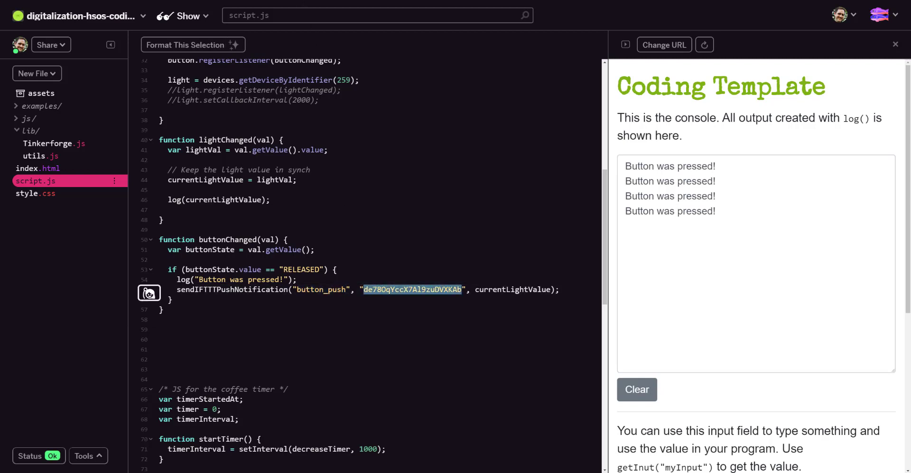
{"action": "left_click", "coordinate": [327, 2]}
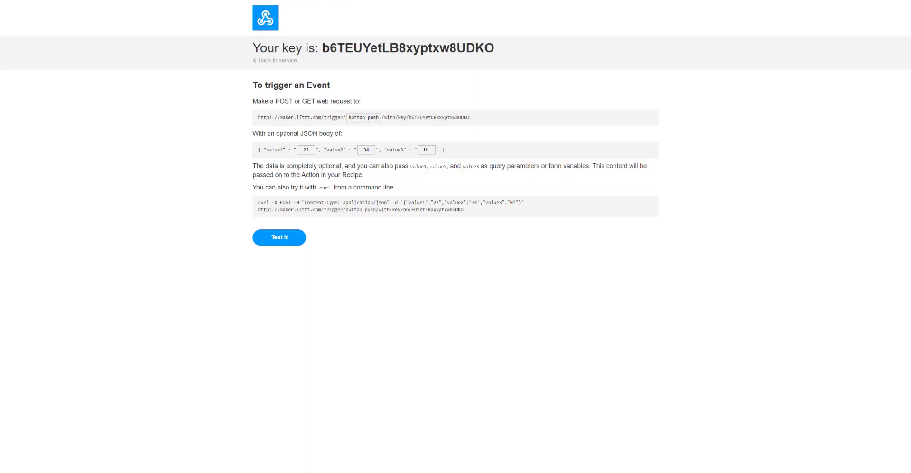
{"action": "left_click_drag", "start_coordinate": [323, 48], "coordinate": [505, 50]}
{"action": "key", "text": "ctrl+c"}
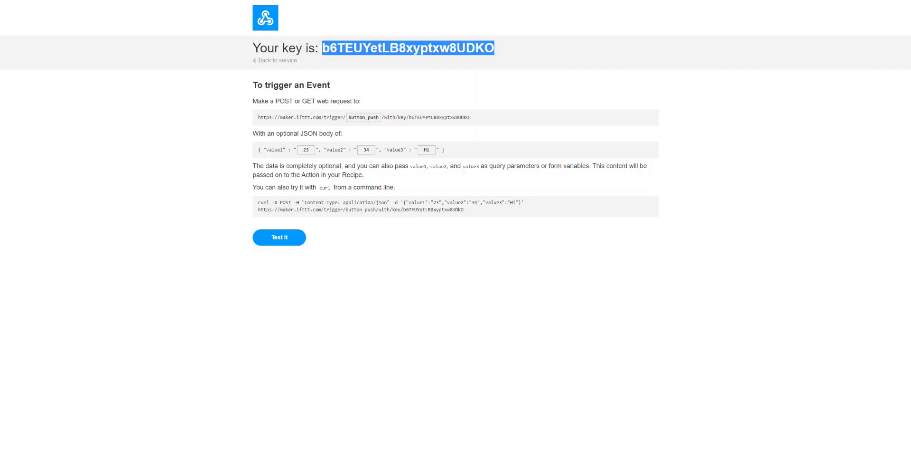
{"action": "key", "text": "ctrl+Tab"}
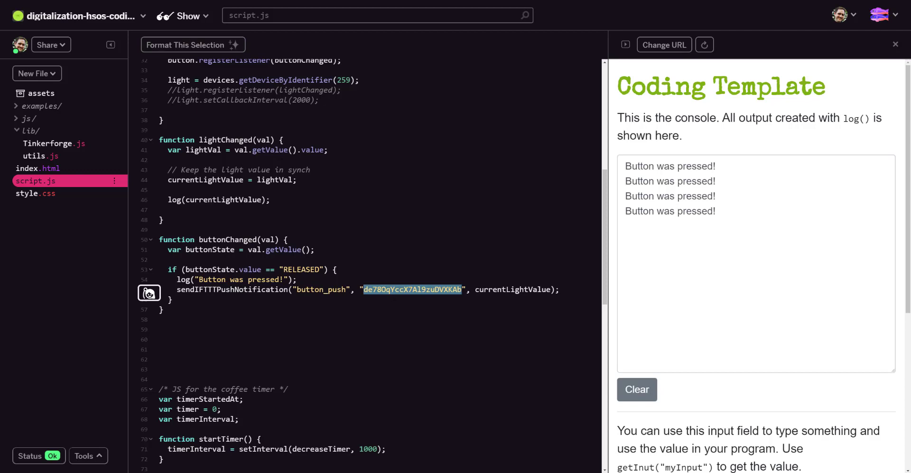
{"action": "key", "text": "ctrl+v"}
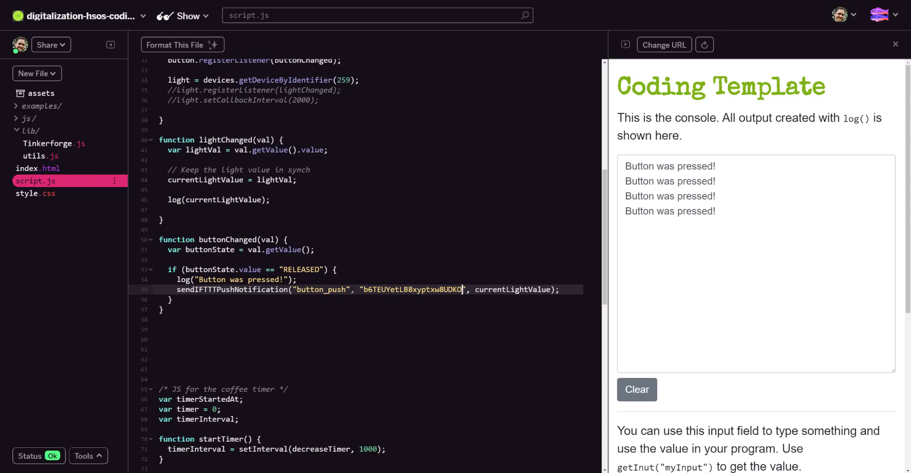
Review the key, event name and currentLightValue arguments of the sendIFTTTPushNotification call.
{"action": "double_click", "coordinate": [406, 289]}
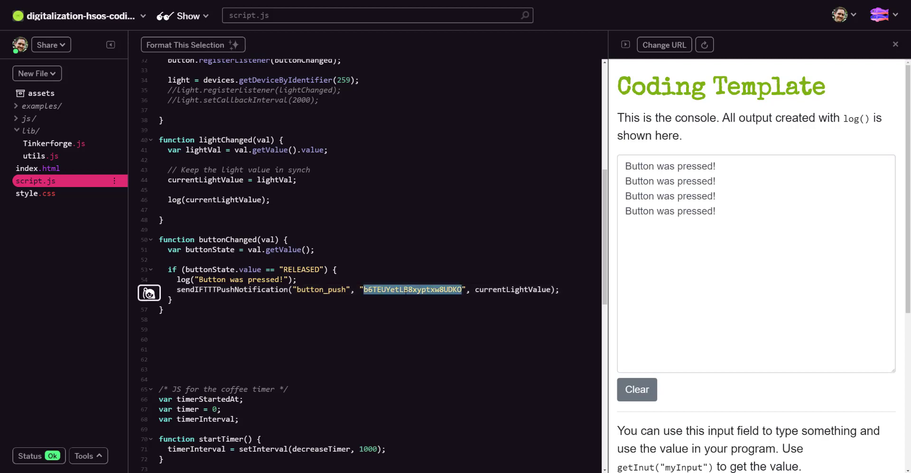
{"action": "double_click", "coordinate": [334, 289]}
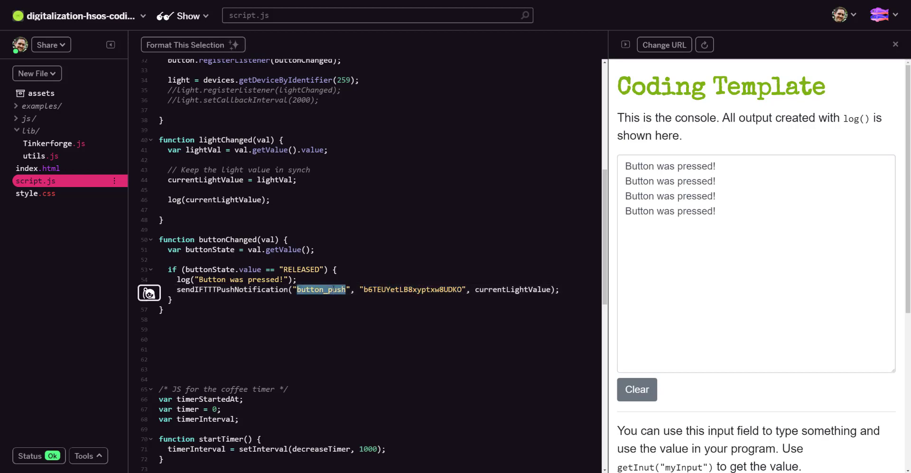
{"action": "double_click", "coordinate": [500, 289]}
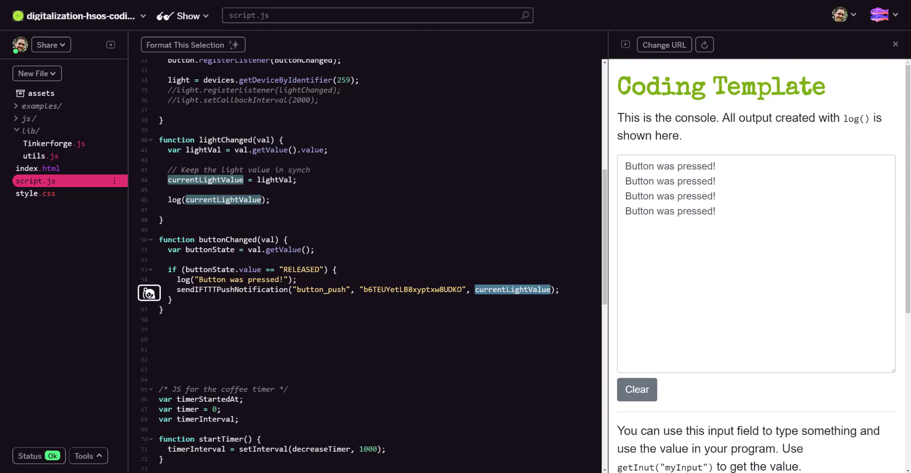
Uncomment the light.registerListener(lightChanged) and light.setCallbackInterval(2000) lines in initDone.
{"action": "left_click", "coordinate": [199, 150]}
{"action": "scroll", "coordinate": [199, 150], "scroll_direction": "up", "scroll_amount": 3}
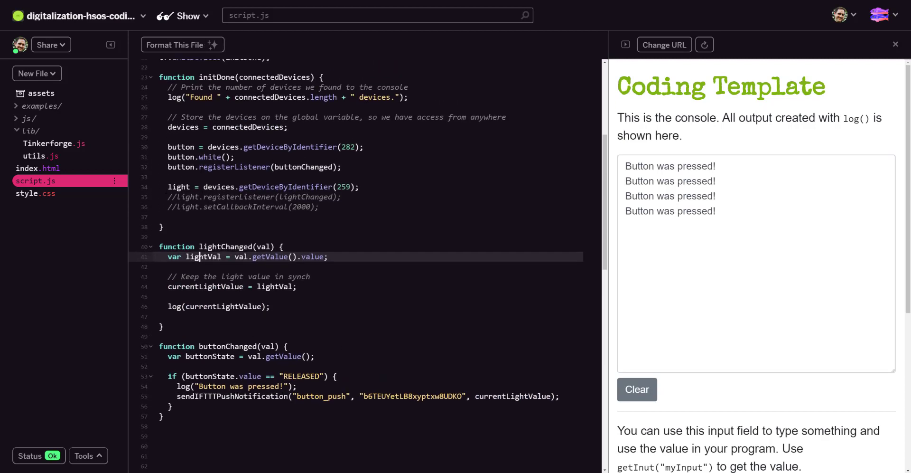
{"action": "left_click", "coordinate": [177, 196]}
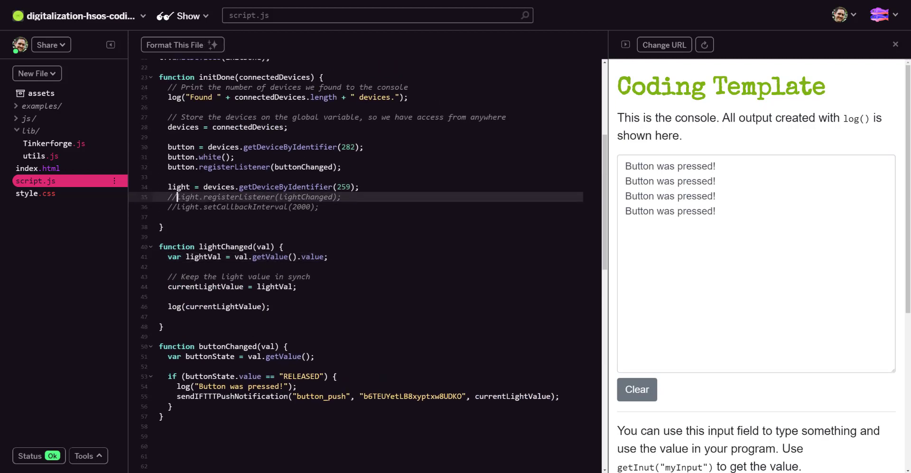
{"action": "key", "text": "BackSpace"}
{"action": "key", "text": "BackSpace"}
{"action": "left_click", "coordinate": [177, 206]}
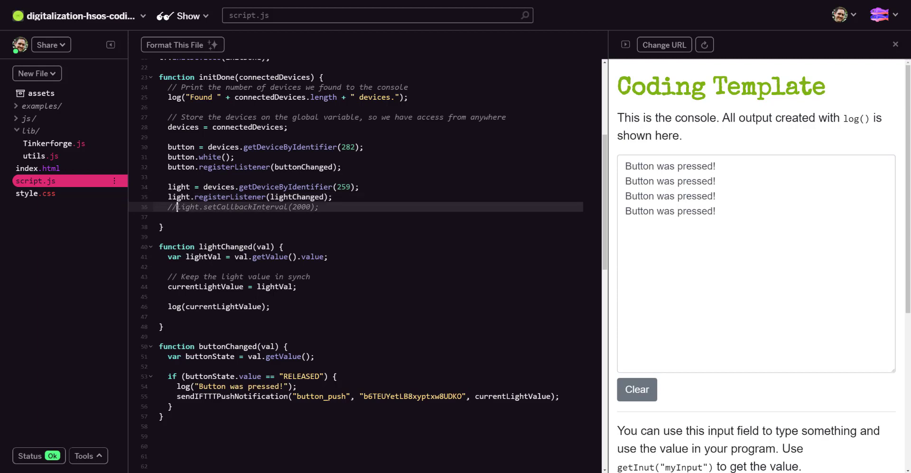
{"action": "key", "text": "BackSpace"}
{"action": "key", "text": "BackSpace"}
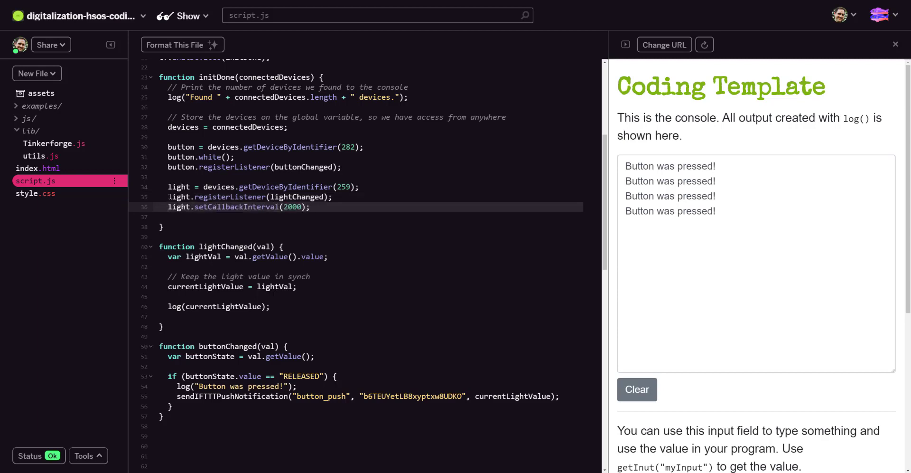
Examine the light sensor setup in initDone: device lookup, lightChanged listener and callback interval.
{"action": "left_click_drag", "start_coordinate": [360, 187], "coordinate": [149, 181]}
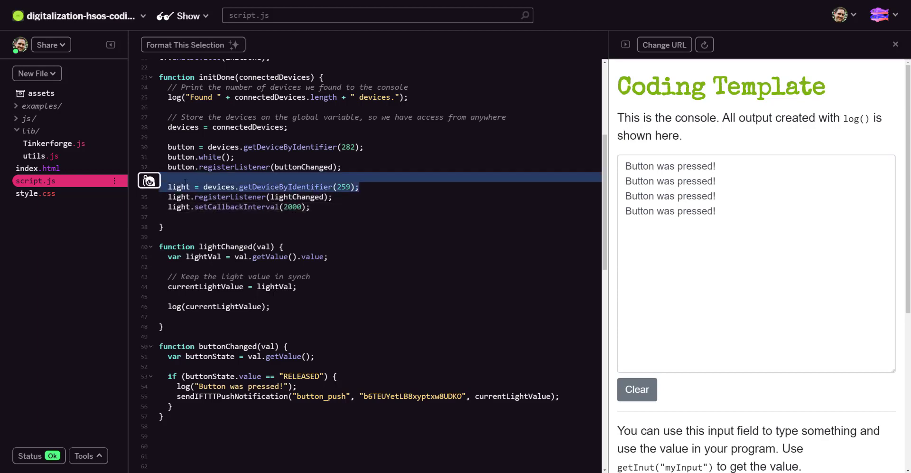
{"action": "double_click", "coordinate": [290, 197]}
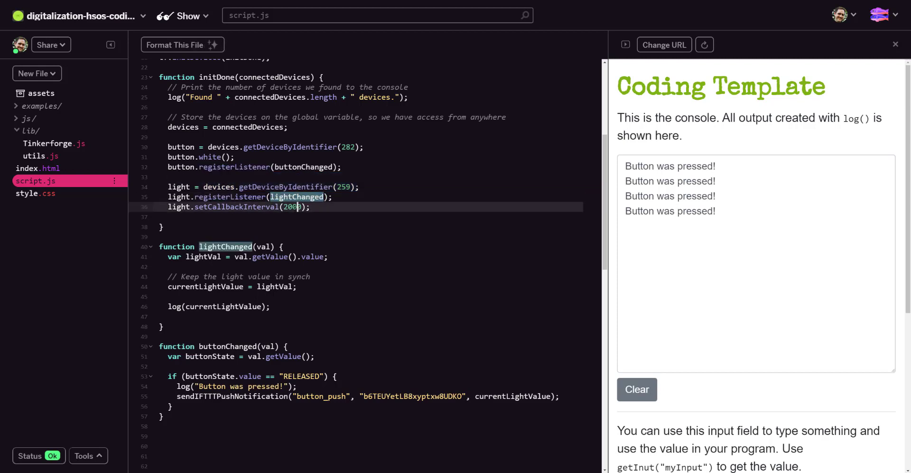
{"action": "double_click", "coordinate": [293, 207]}
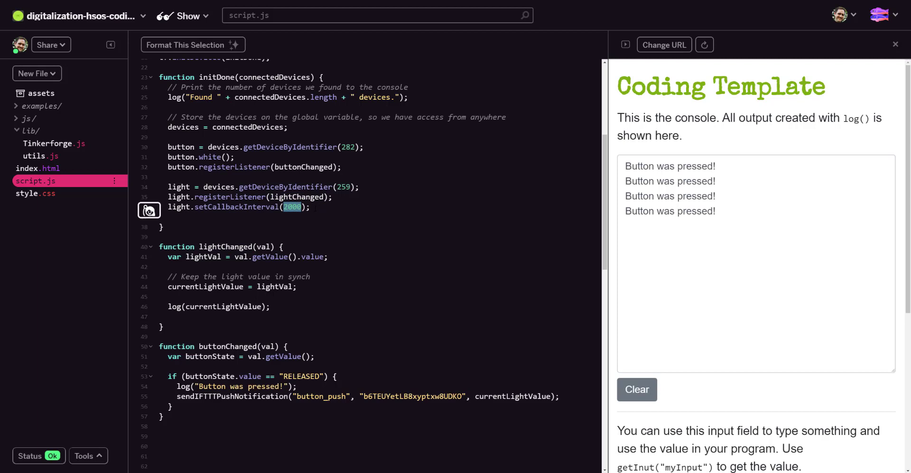
Examine how lightChanged stores the sensor reading in currentLightValue and logs it.
{"action": "scroll", "coordinate": [372, 266], "scroll_direction": "down", "scroll_amount": 1}
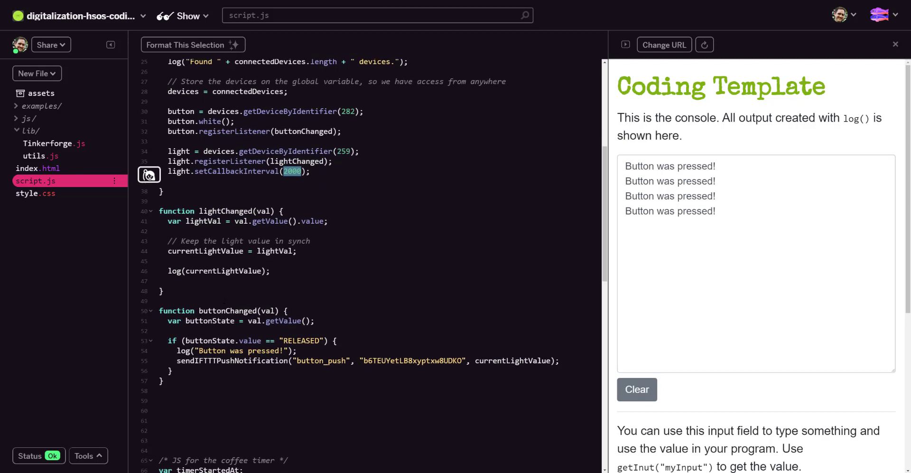
{"action": "left_click_drag", "start_coordinate": [167, 271], "coordinate": [270, 270]}
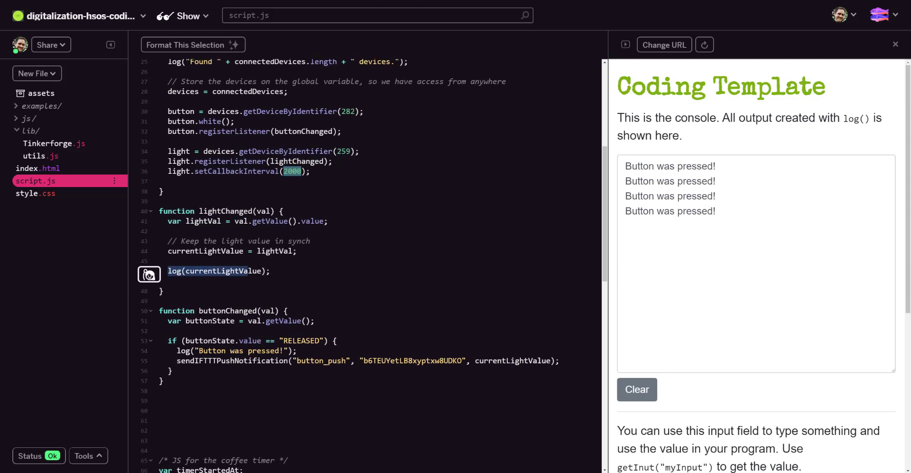
{"action": "left_click", "coordinate": [297, 250]}
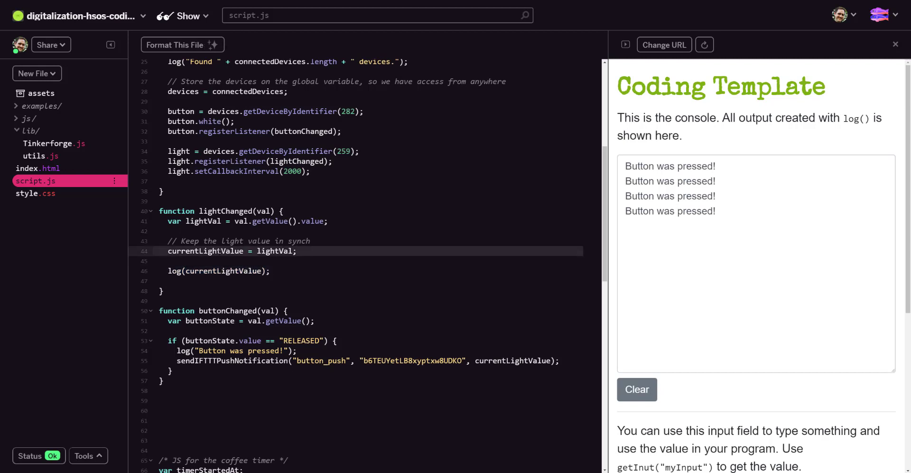
{"action": "double_click", "coordinate": [206, 251]}
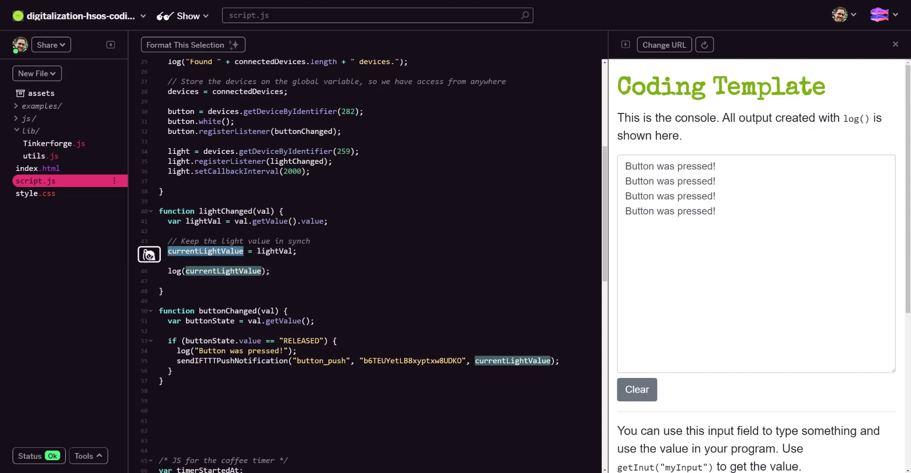
{"action": "left_click", "coordinate": [298, 250]}
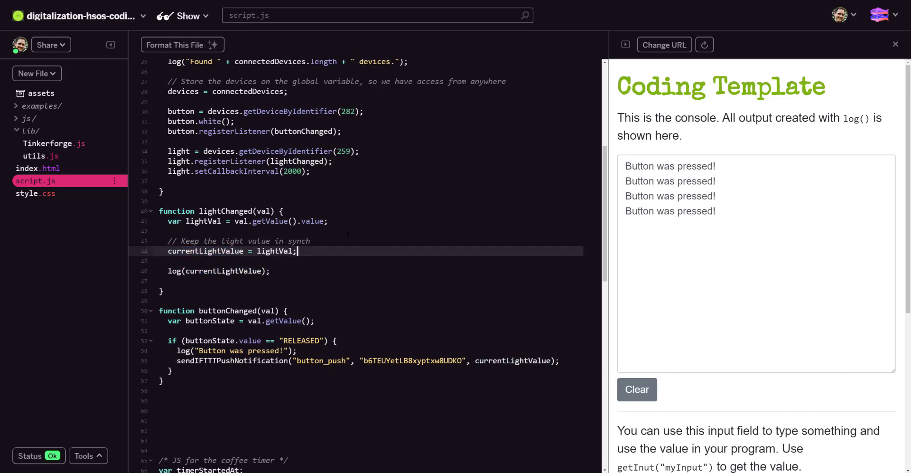
Reload the preview to run the updated script and check the light and button output in its console.
{"action": "scroll", "coordinate": [368, 266], "scroll_direction": "down", "scroll_amount": 1}
{"action": "scroll", "coordinate": [355, 231], "scroll_direction": "up", "scroll_amount": 2}
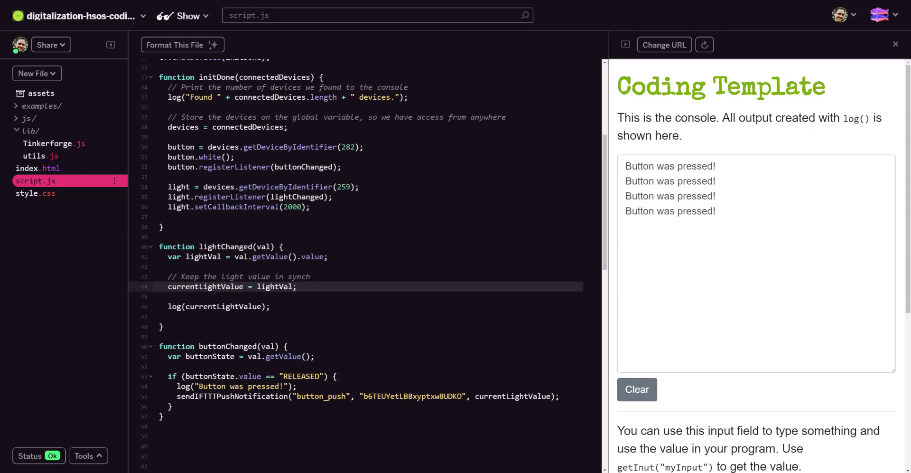
{"action": "left_click", "coordinate": [705, 45]}
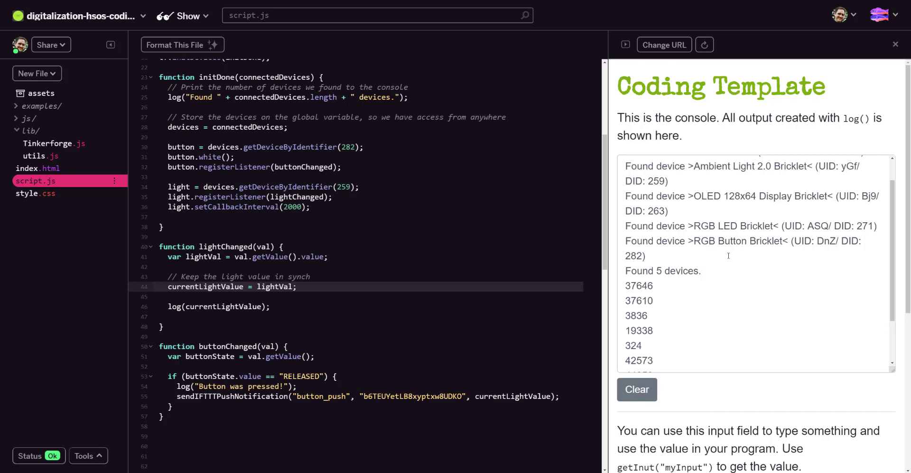
{"action": "scroll", "coordinate": [731, 257], "scroll_direction": "down", "scroll_amount": 2}
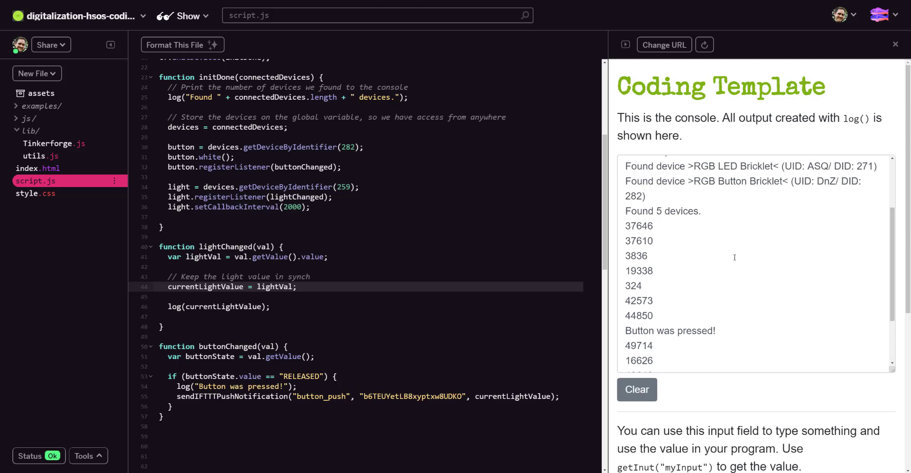
Check the console for the light value logged just before the "Button was pressed!" entry.
{"action": "left_click", "coordinate": [641, 316]}
{"action": "double_click", "coordinate": [641, 315]}
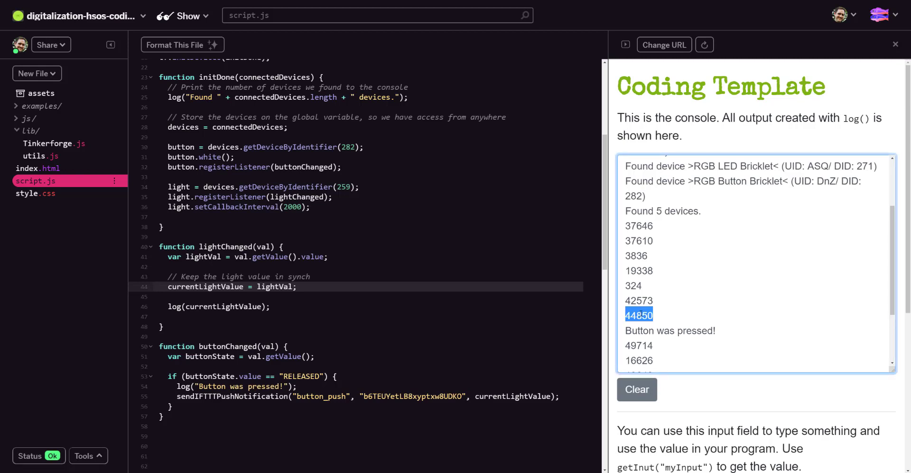
{"action": "left_click", "coordinate": [653, 327]}
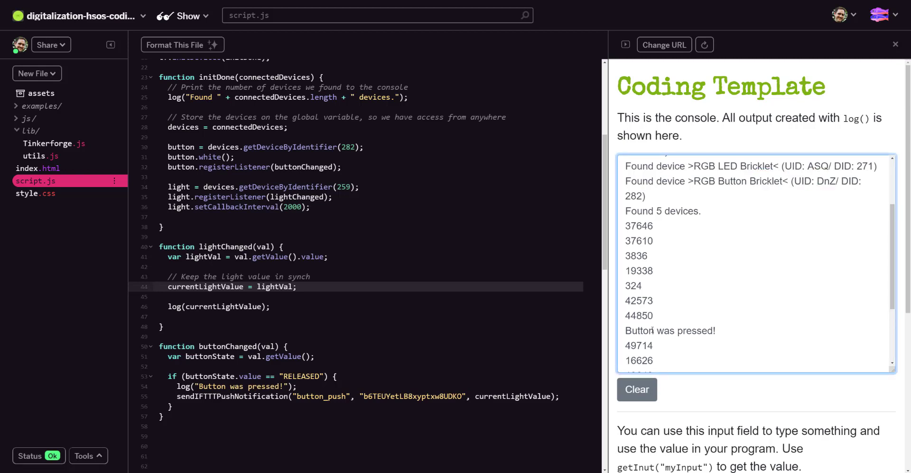
{"action": "scroll", "coordinate": [654, 327], "scroll_direction": "down", "scroll_amount": 1}
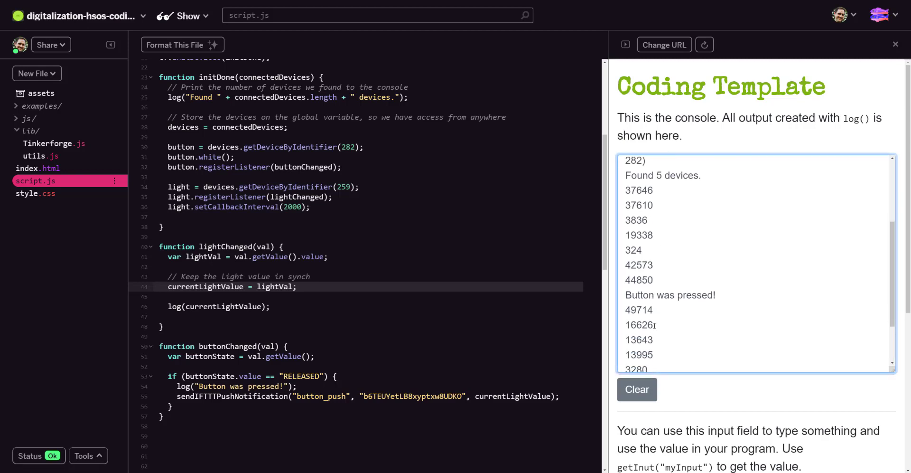
{"action": "left_click_drag", "start_coordinate": [658, 280], "coordinate": [627, 281]}
{"action": "left_click", "coordinate": [655, 273]}
Review the sendIFTTTPushNotification call in buttonChanged and the surrounding light and button handler code.
{"action": "double_click", "coordinate": [232, 396]}
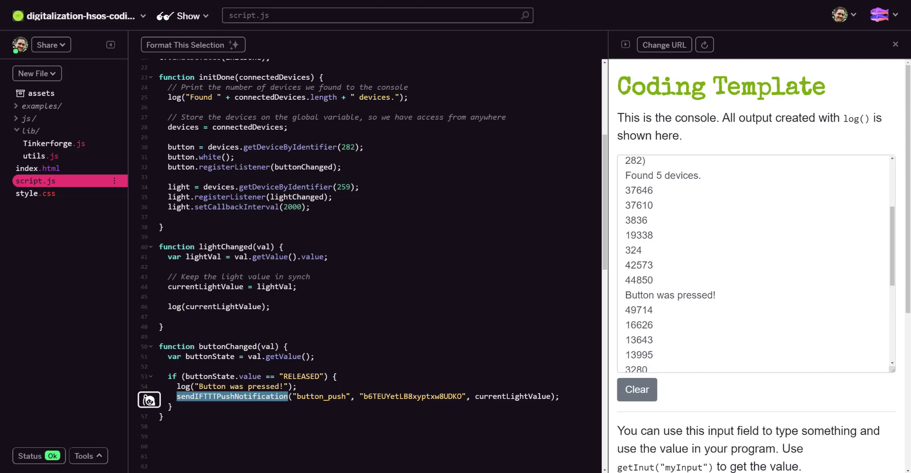
{"action": "left_click", "coordinate": [221, 346]}
{"action": "scroll", "coordinate": [221, 343], "scroll_direction": "down", "scroll_amount": 3}
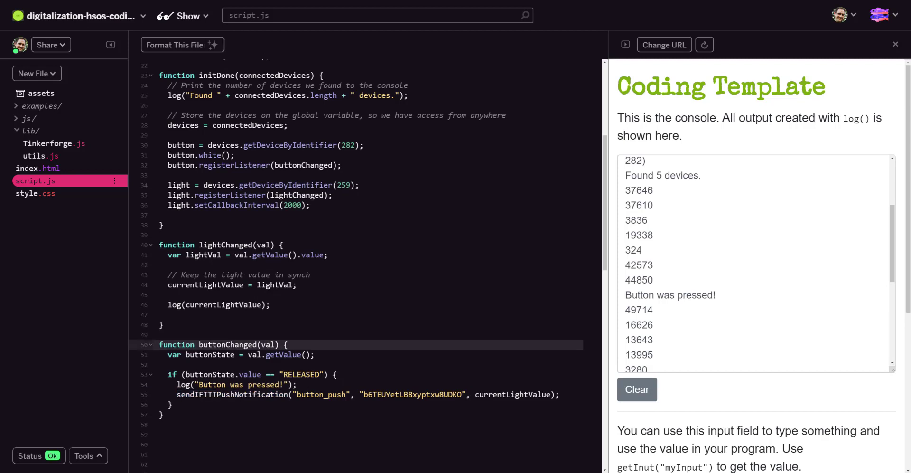
{"action": "scroll", "coordinate": [221, 343], "scroll_direction": "up", "scroll_amount": 2}
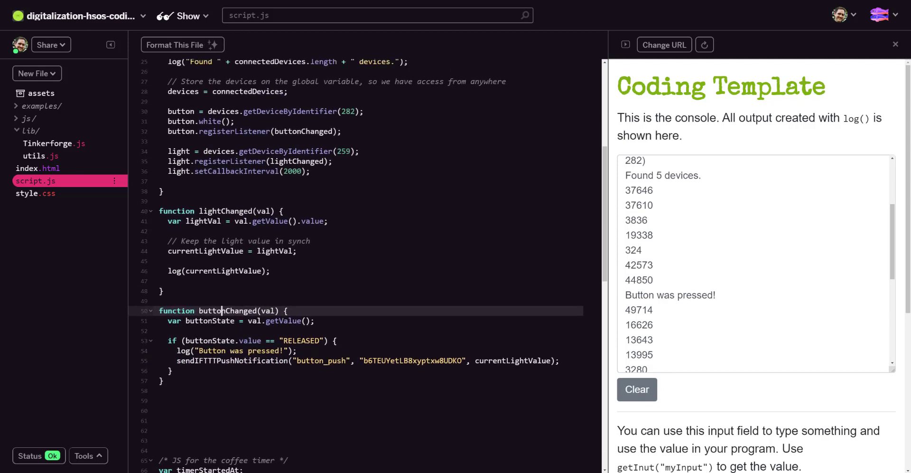
{"action": "scroll", "coordinate": [253, 313], "scroll_direction": "up", "scroll_amount": 2}
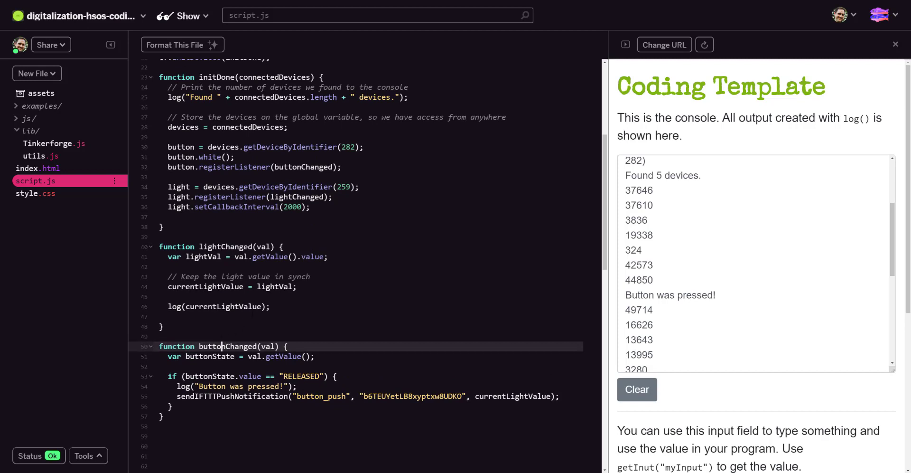